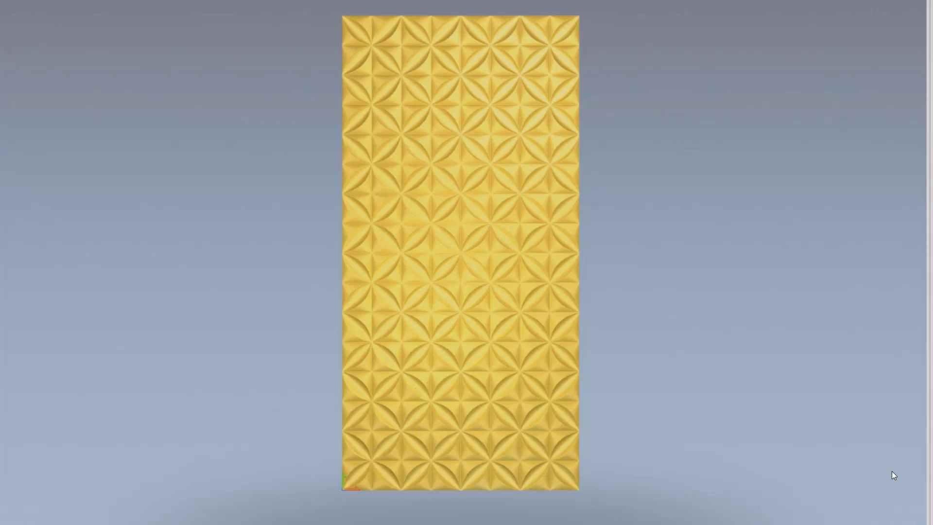
# Switch to CorelDRAW and create a new custom document 10 feet wide and 10 feet high in RGB at 300 dpi.
pyautogui.click(440, 516)
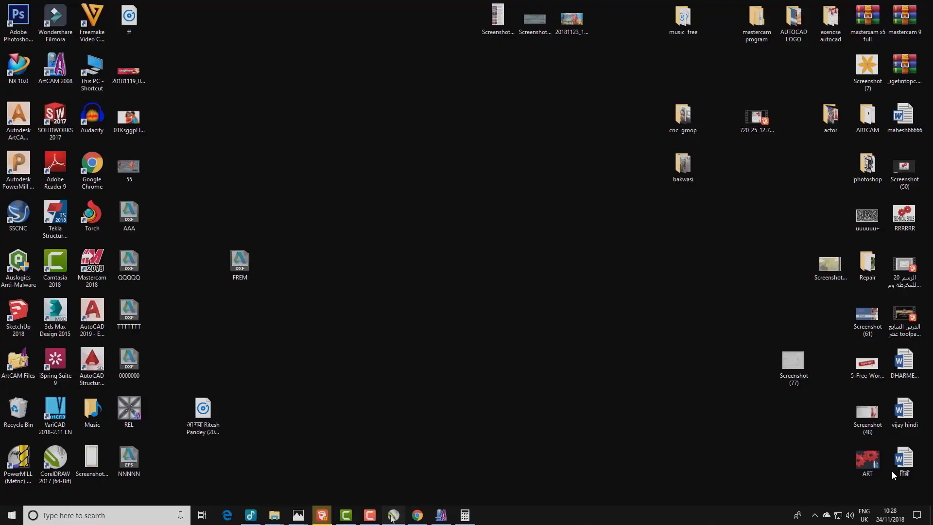
pyautogui.click(392, 516)
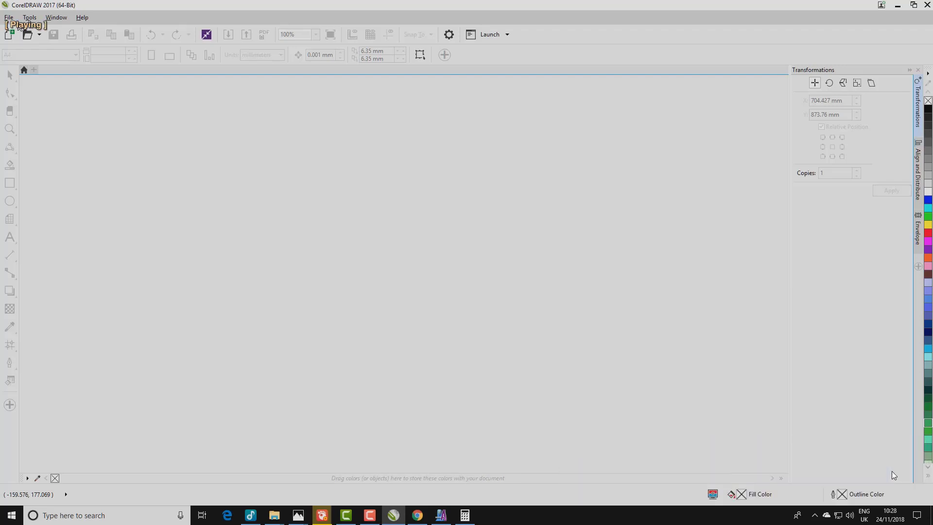
pyautogui.click(9, 34)
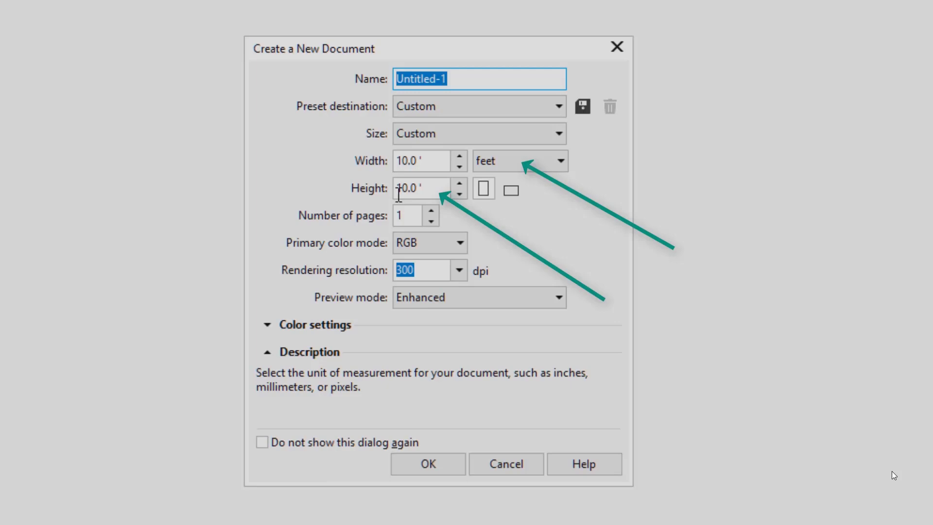
pyautogui.press('space')
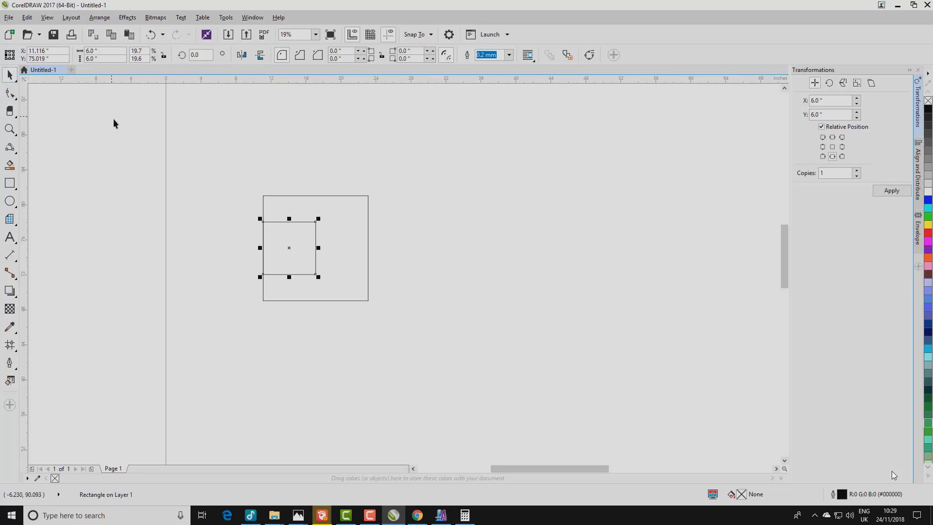
# Align the 6-inch square with the top and left edges of the 12-inch square.
pyautogui.click(238, 189)
pyautogui.moveTo(241, 181); pyautogui.dragTo(389, 315)
pyautogui.press('t')
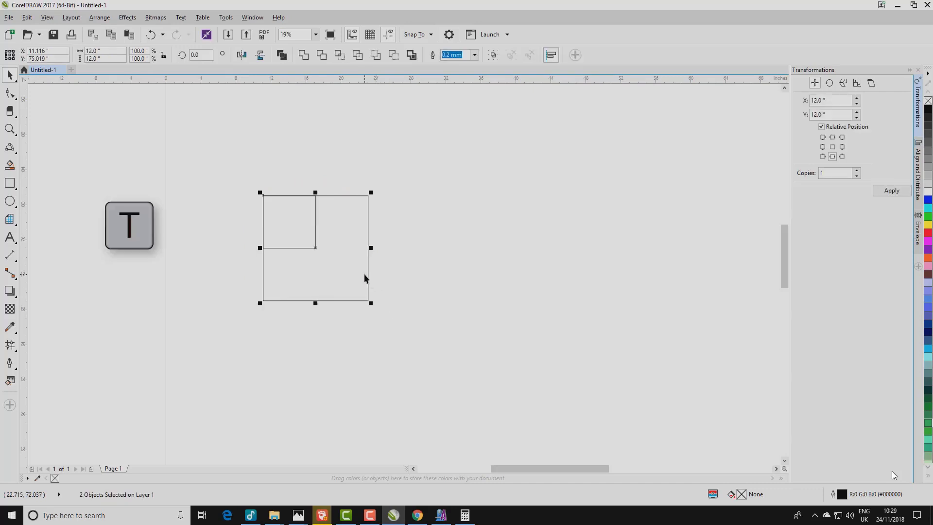
pyautogui.press('l')
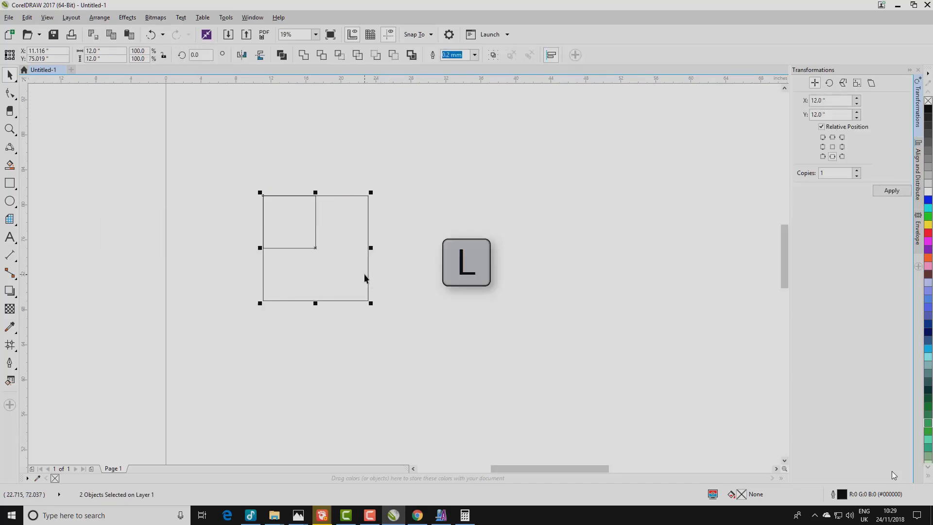
pyautogui.press('Pause')
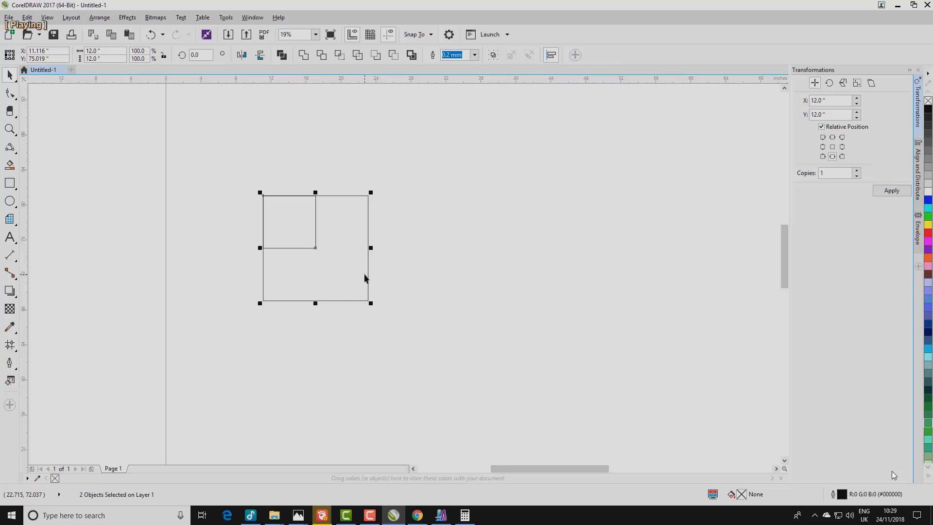
pyautogui.click(129, 141)
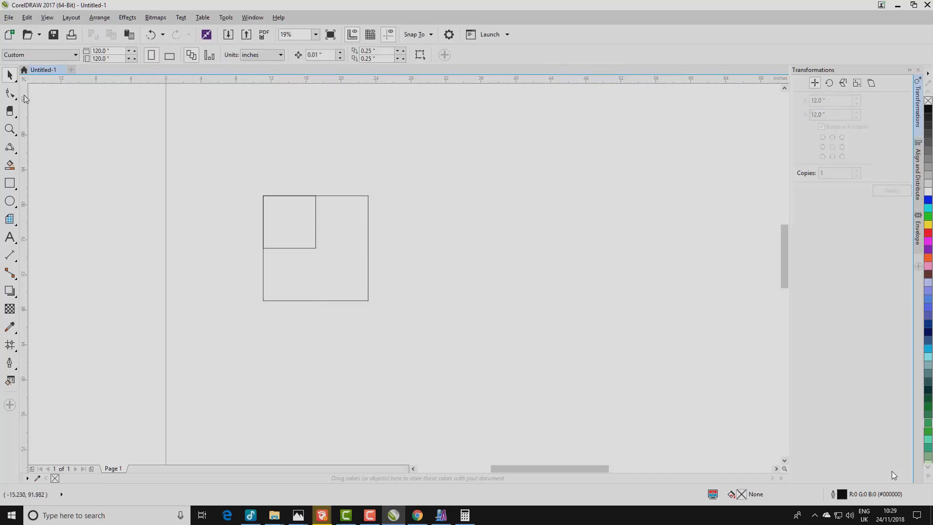
pyautogui.click(285, 249)
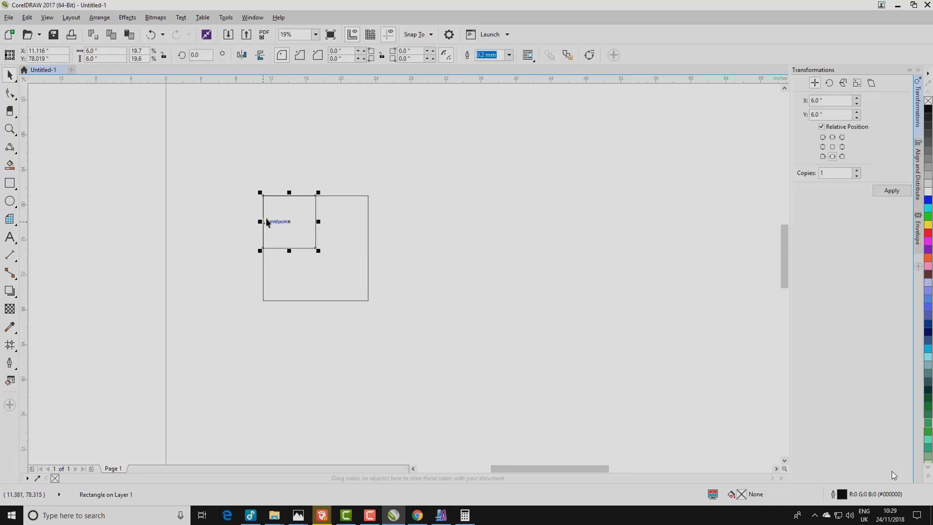
pyautogui.press('ctrl')
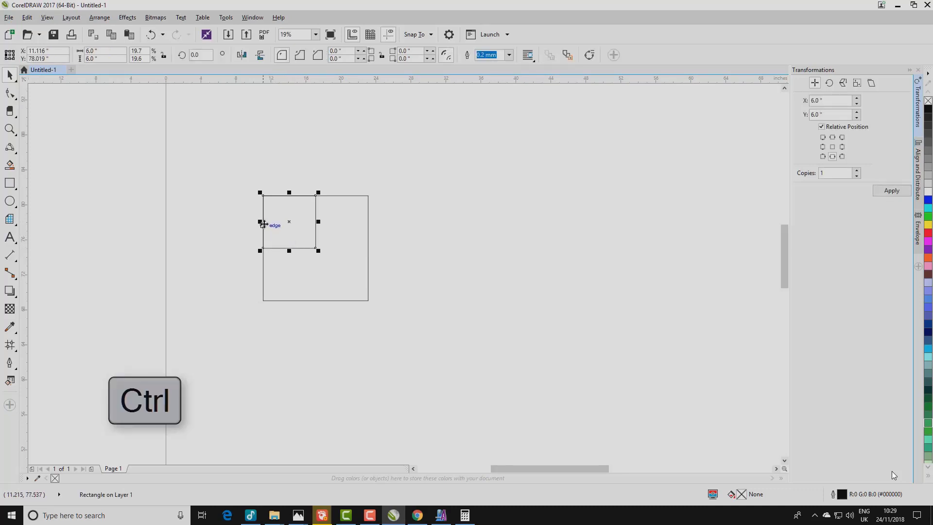
pyautogui.keyDown('ctrl'); pyautogui.moveTo(264, 222); pyautogui.dragTo(315, 230); pyautogui.keyUp('ctrl')
pyautogui.click(333, 260)
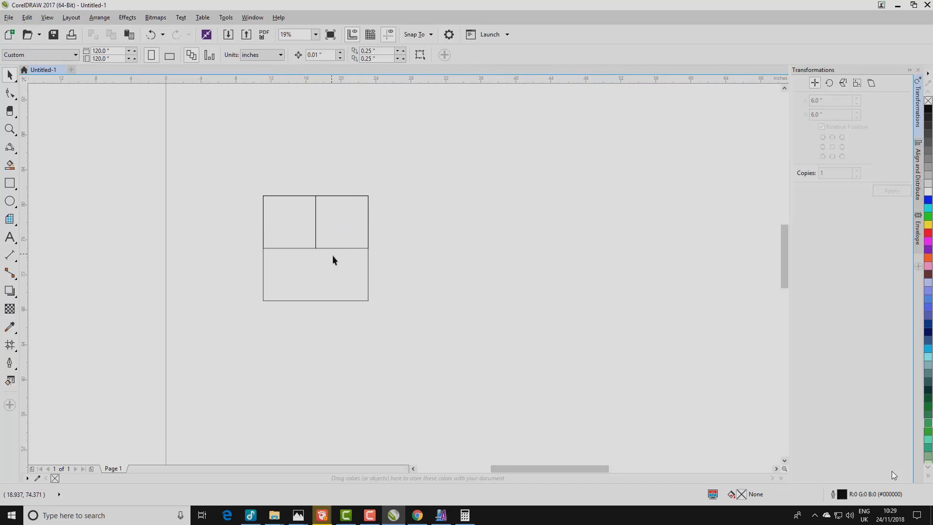
pyautogui.press('Pause')
pyautogui.press('Pause')
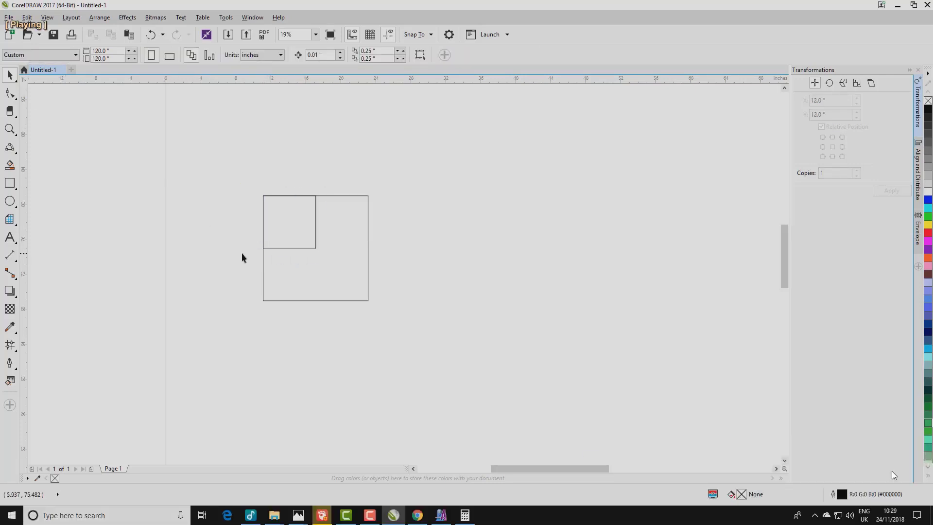
# Duplicate the 6-inch square horizontally into the upper-right quarter of the 12-inch square.
pyautogui.click(286, 249)
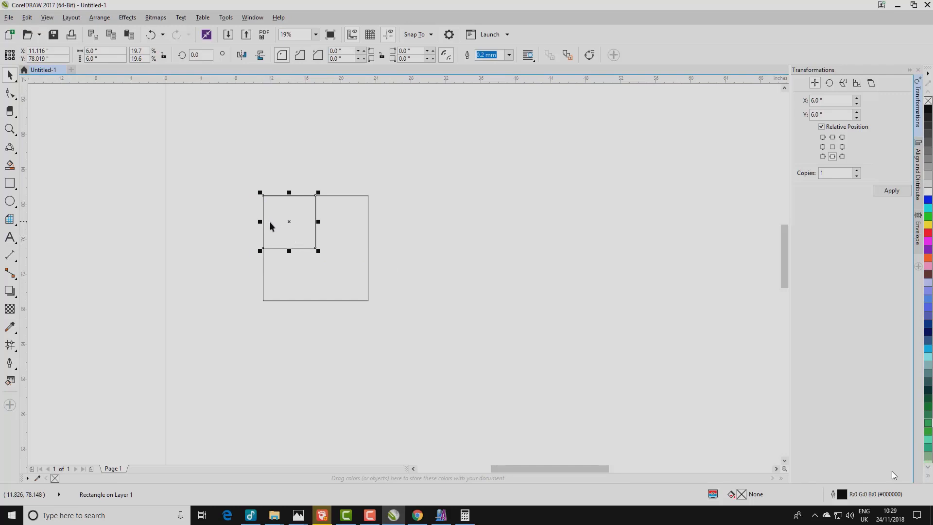
pyautogui.press('ctrl')
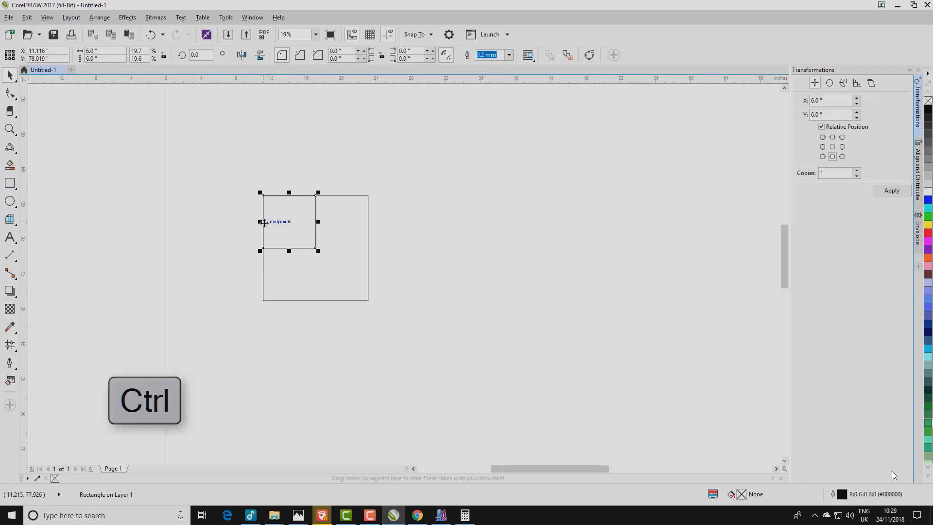
pyautogui.moveTo(263, 222); pyautogui.dragTo(316, 222)
pyautogui.click(330, 256)
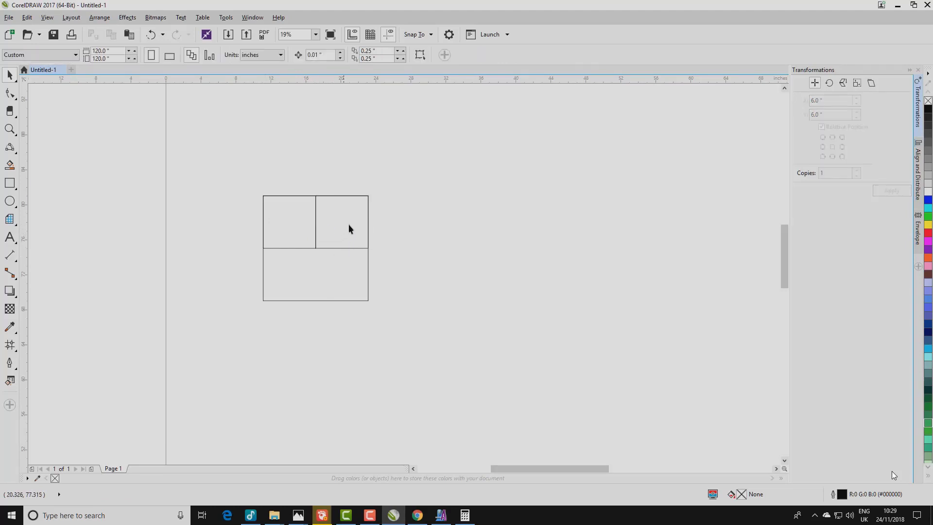
# Duplicate both 6-inch squares straight down to fill the lower half of the 12-inch square.
pyautogui.moveTo(243, 185); pyautogui.dragTo(389, 265)
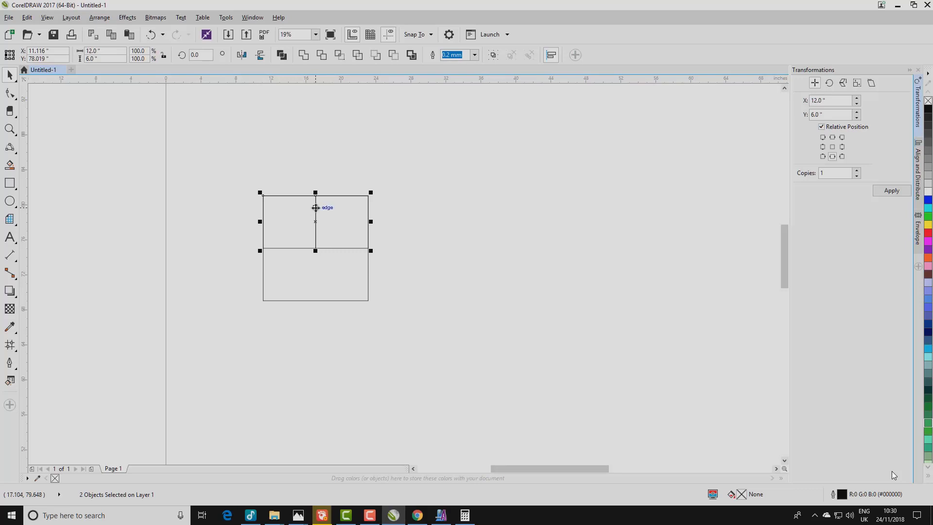
pyautogui.moveTo(315, 207); pyautogui.dragTo(317, 261)
pyautogui.click(391, 180)
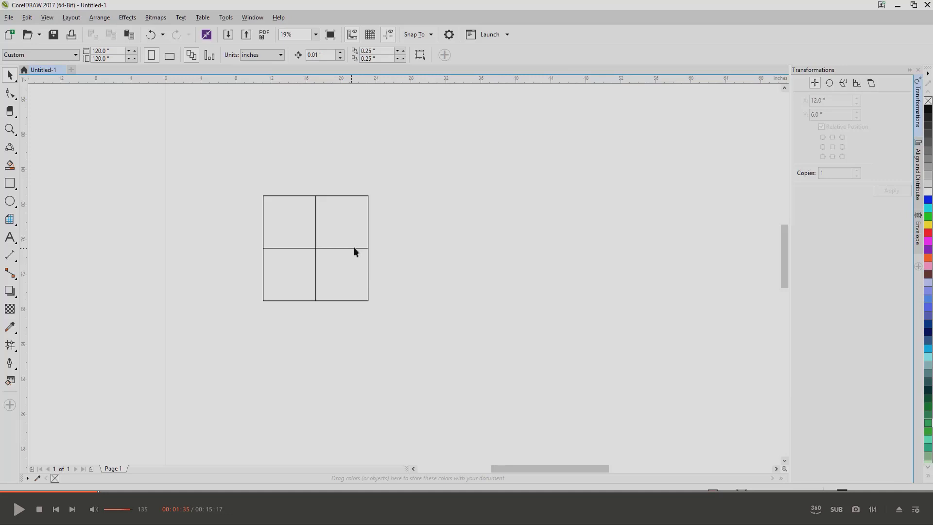
pyautogui.press('space')
pyautogui.press('space')
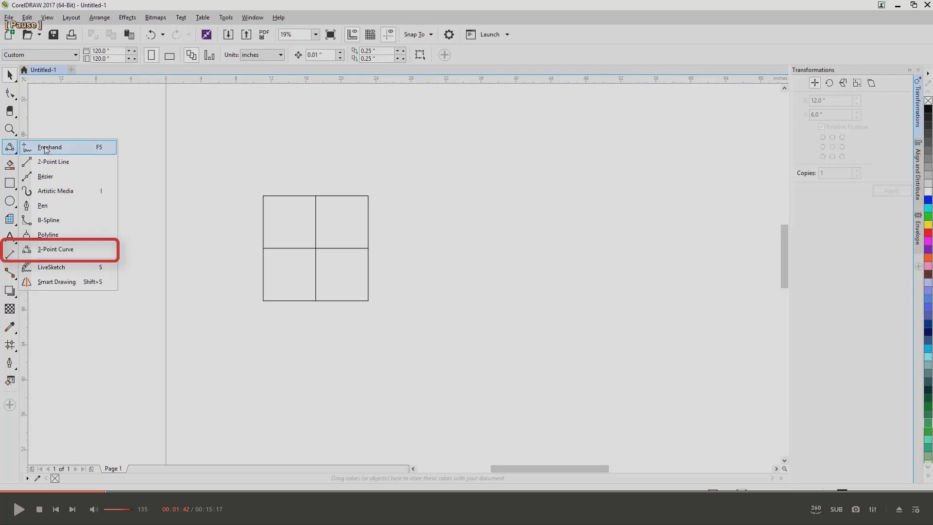
pyautogui.press('space')
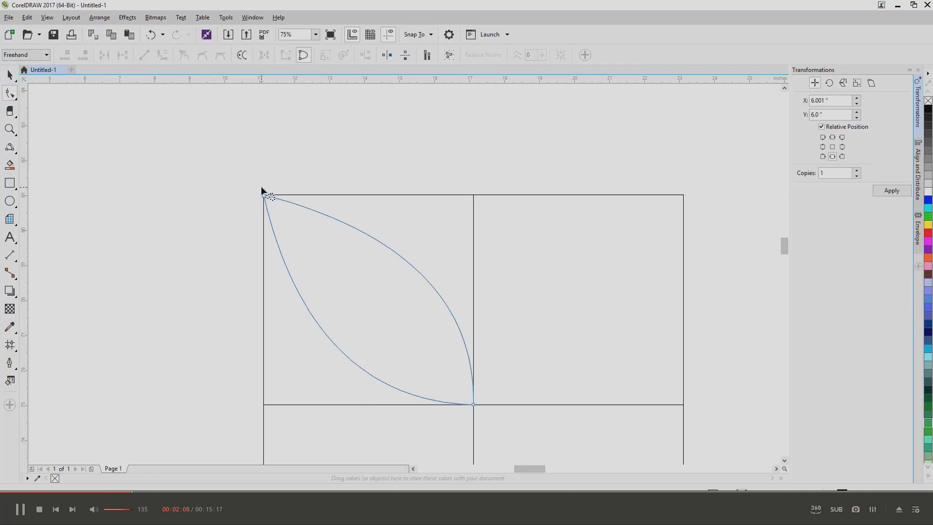
# Adjust the curve handles at the leaf's upper-left node to bow both sides of the leaf slightly outward.
pyautogui.moveTo(265, 187)
pyautogui.mouseDown()
pyautogui.moveTo(264, 205)
pyautogui.moveTo(247, 208)
pyautogui.moveTo(244, 189)
pyautogui.mouseUp()
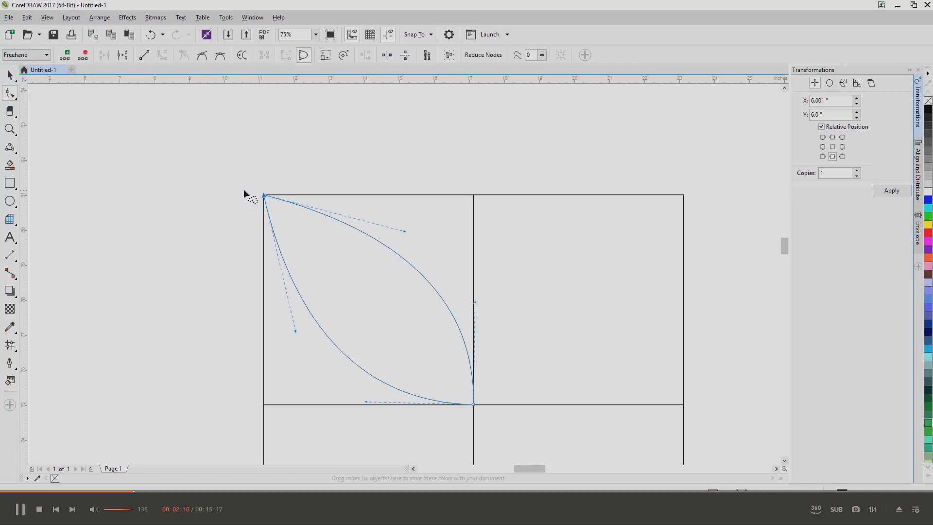
pyautogui.scroll(-2, 272, 154)
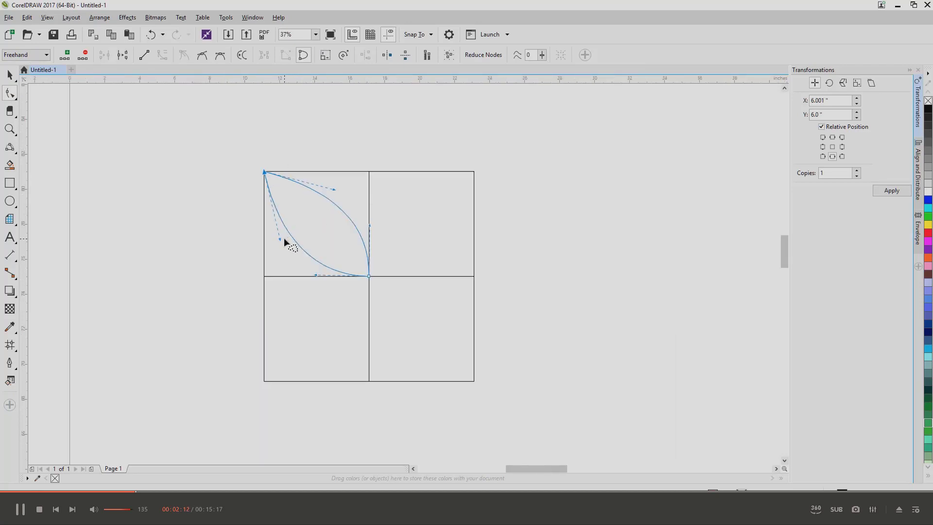
pyautogui.moveTo(334, 189); pyautogui.dragTo(338, 184)
pyautogui.moveTo(278, 238); pyautogui.dragTo(277, 238)
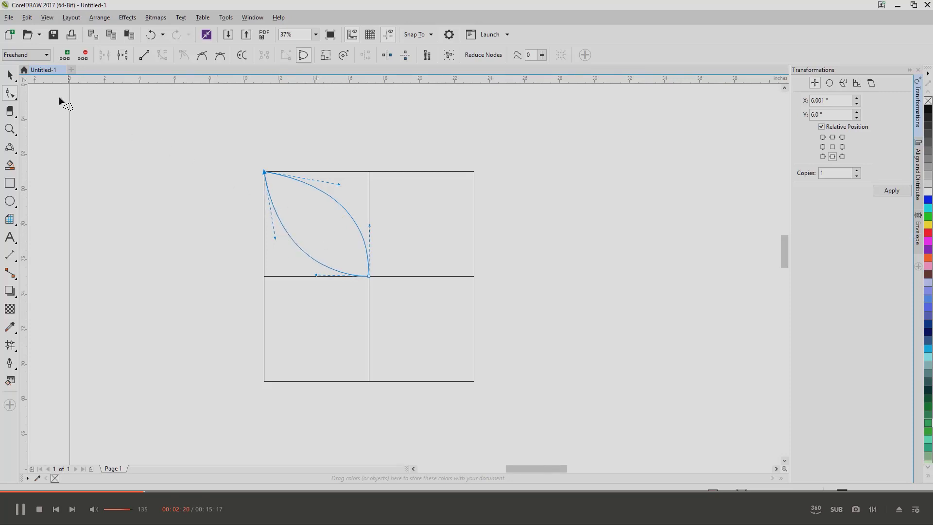
pyautogui.click(9, 74)
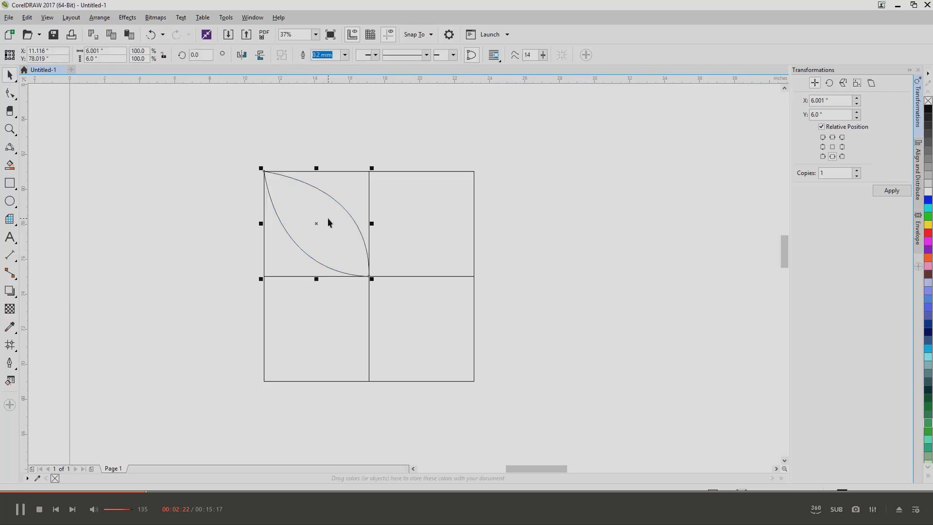
pyautogui.click(335, 199)
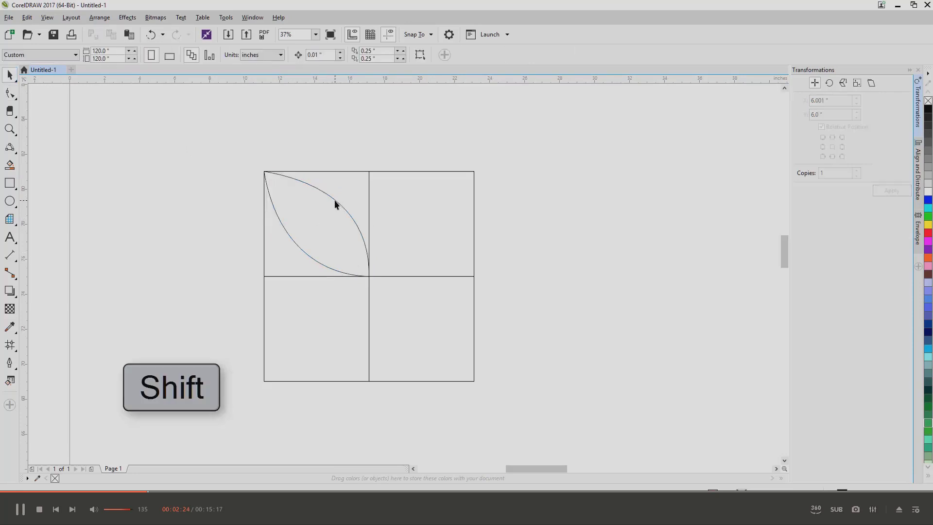
pyautogui.keyDown('shift'); pyautogui.click(335, 200); pyautogui.keyUp('shift')
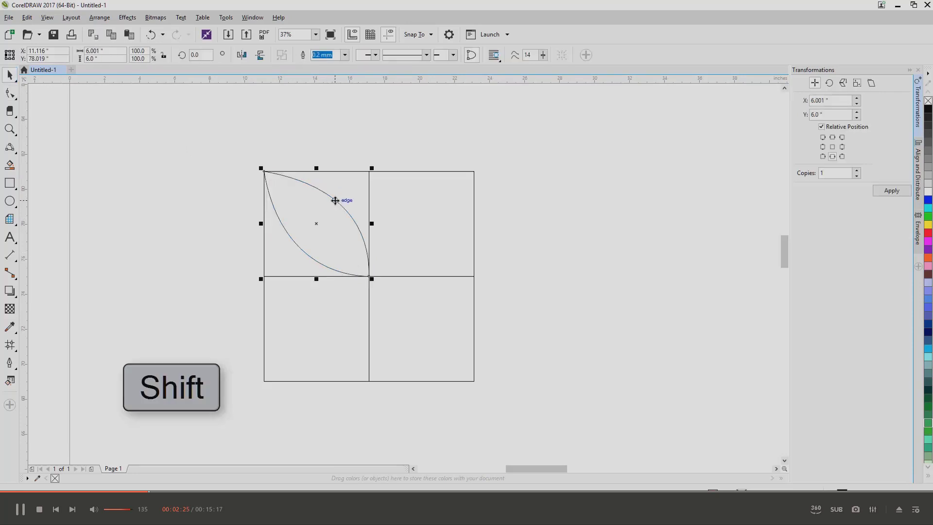
pyautogui.keyDown('shift'); pyautogui.click(288, 236); pyautogui.keyUp('shift')
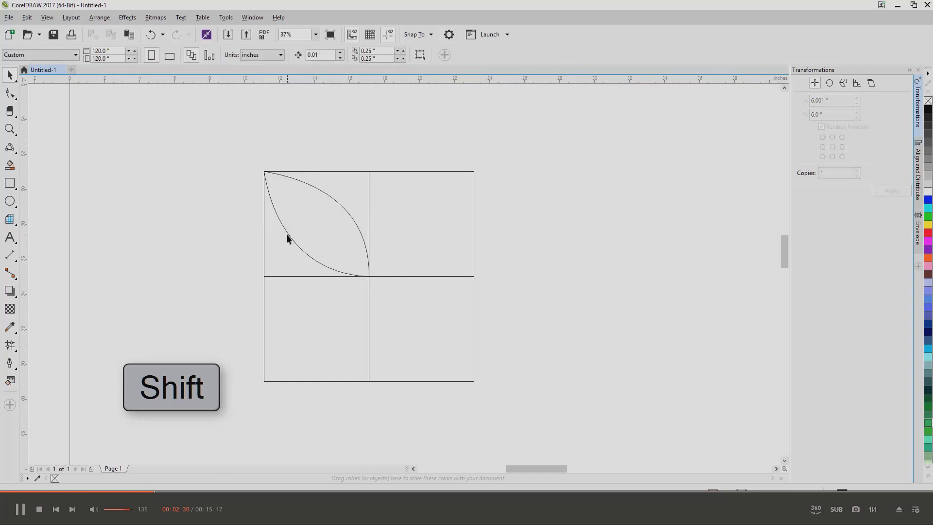
pyautogui.keyDown('shift'); pyautogui.click(296, 179); pyautogui.keyUp('shift')
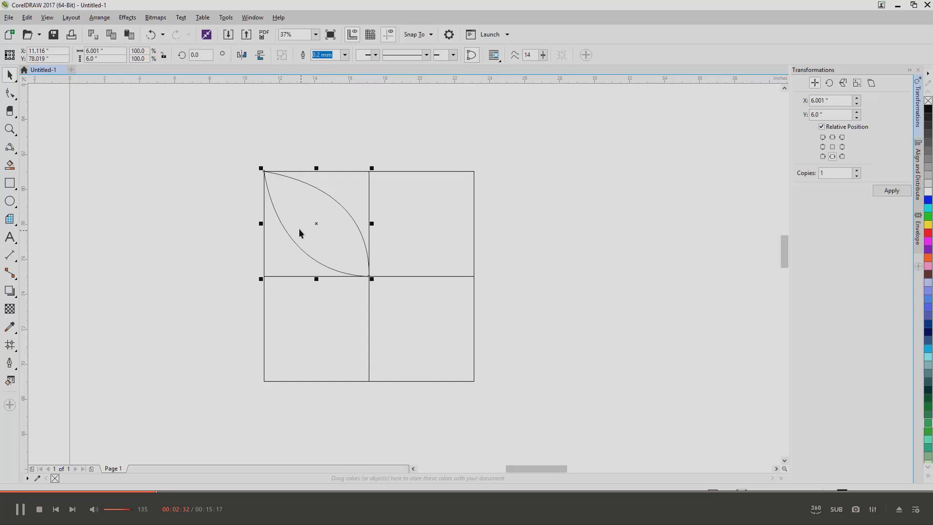
pyautogui.moveTo(289, 234); pyautogui.dragTo(176, 242)
pyautogui.hotkey('ctrl', 'z')
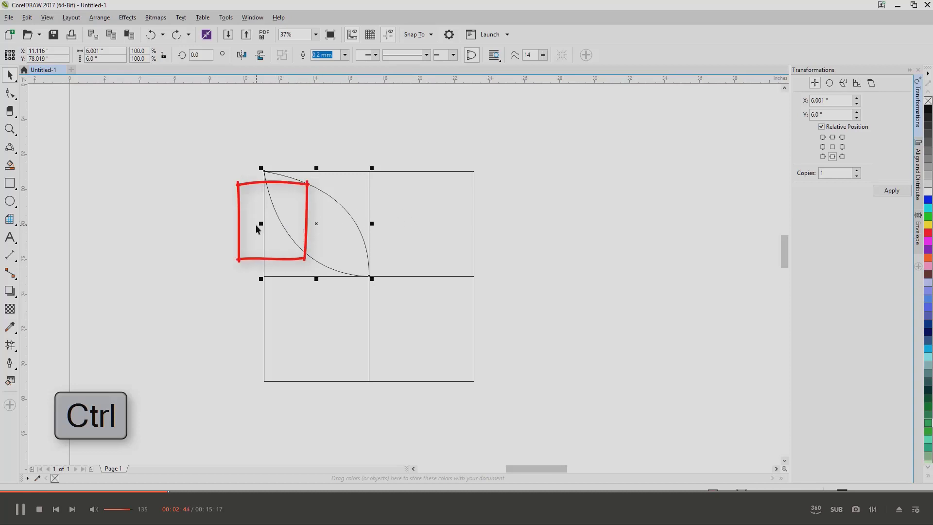
# Mirror a copy of the leaf horizontally into the upper-right small square.
pyautogui.keyDown('ctrl'); pyautogui.moveTo(261, 223); pyautogui.dragTo(445, 216); pyautogui.keyUp('ctrl')
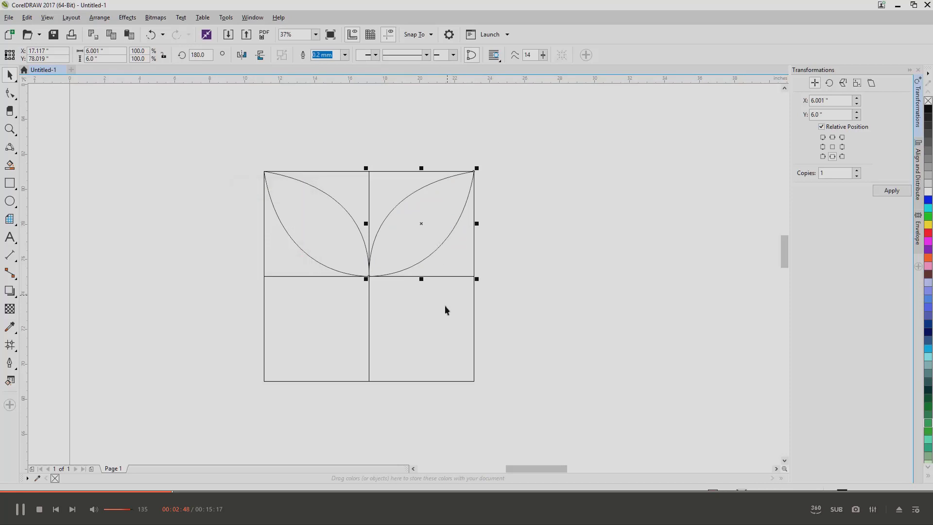
pyautogui.click(438, 290)
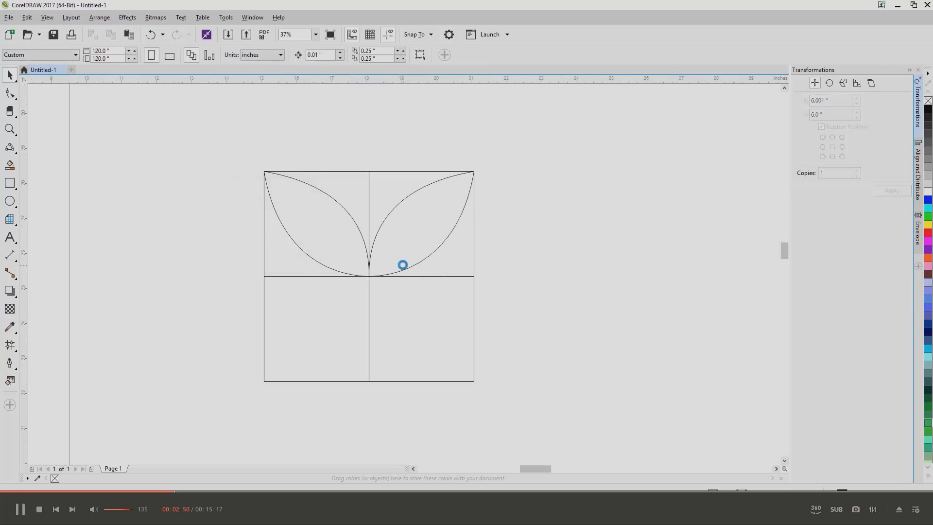
pyautogui.scroll(3, 402, 265)
pyautogui.scroll(-3, 402, 264)
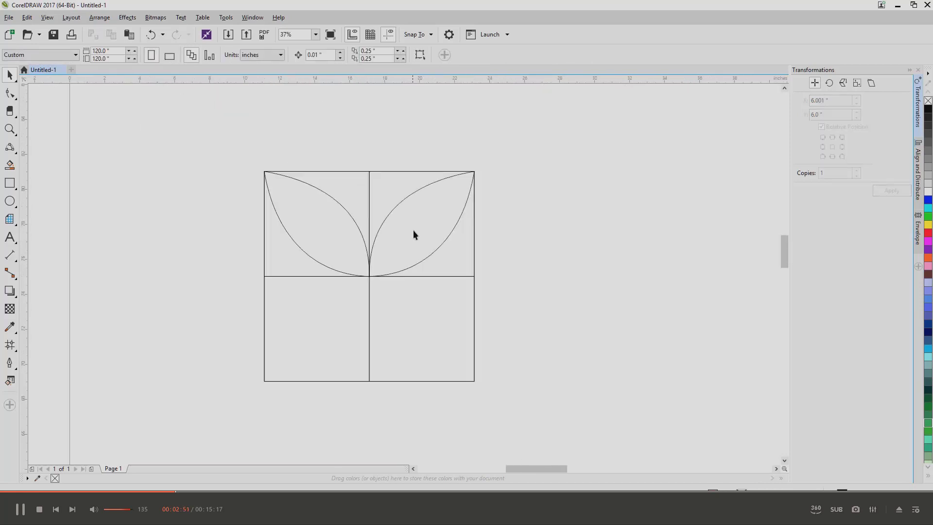
# Mirror copies of both upper leaves vertically into the two lower small squares.
pyautogui.click(282, 224)
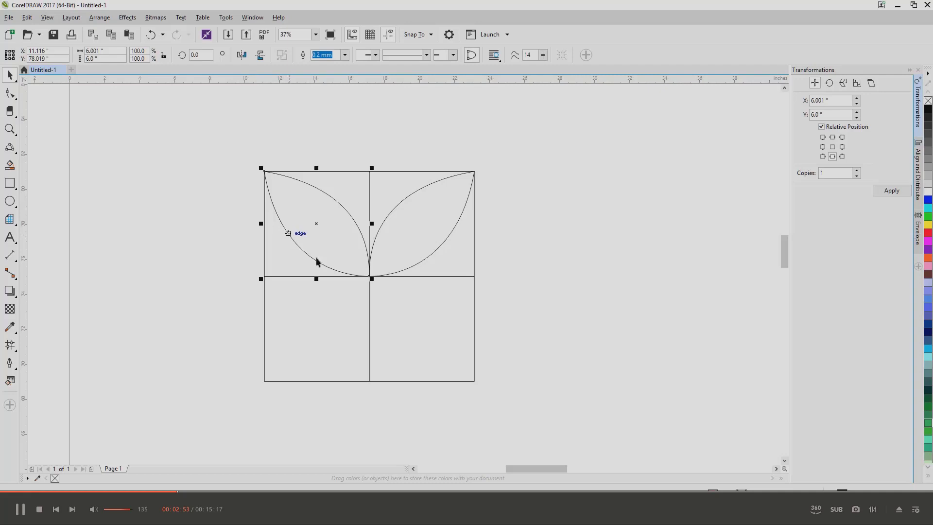
pyautogui.keyDown('shift'); pyautogui.click(407, 269); pyautogui.keyUp('shift')
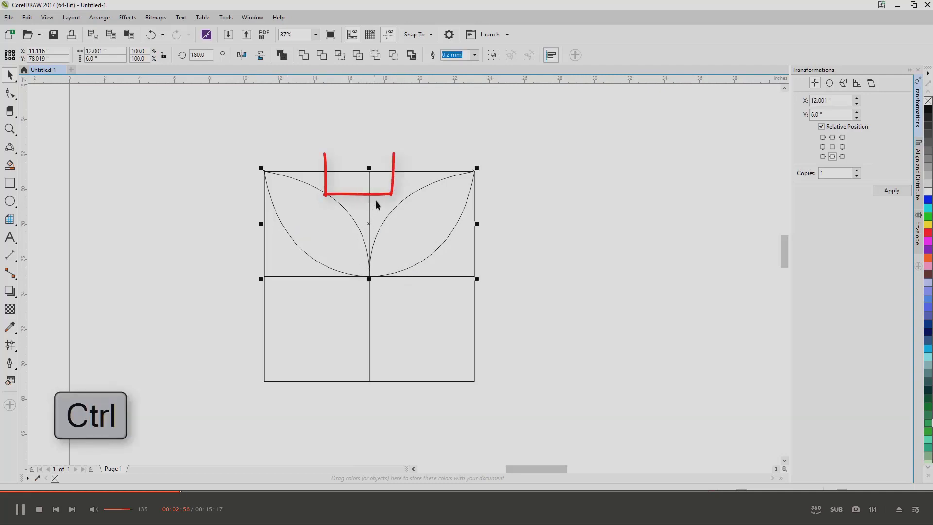
pyautogui.moveTo(369, 169)
pyautogui.keyDown('ctrl'); pyautogui.mouseDown()
pyautogui.moveTo(369, 323)
pyautogui.moveTo(370, 310)
pyautogui.mouseUp(); pyautogui.keyUp('ctrl')
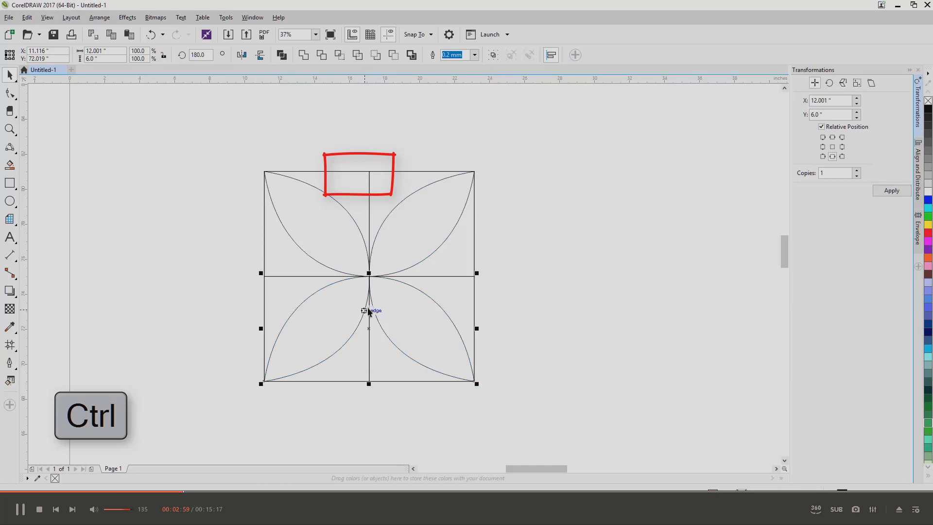
pyautogui.click(504, 269)
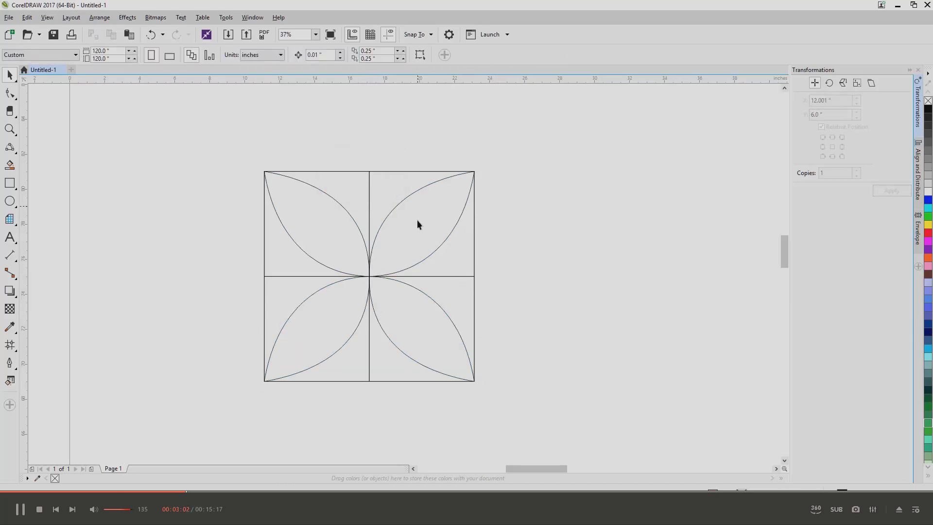
pyautogui.scroll(-3, 437, 243)
pyautogui.scroll(2, 448, 253)
pyautogui.scroll(1, 449, 255)
pyautogui.scroll(-2, 439, 265)
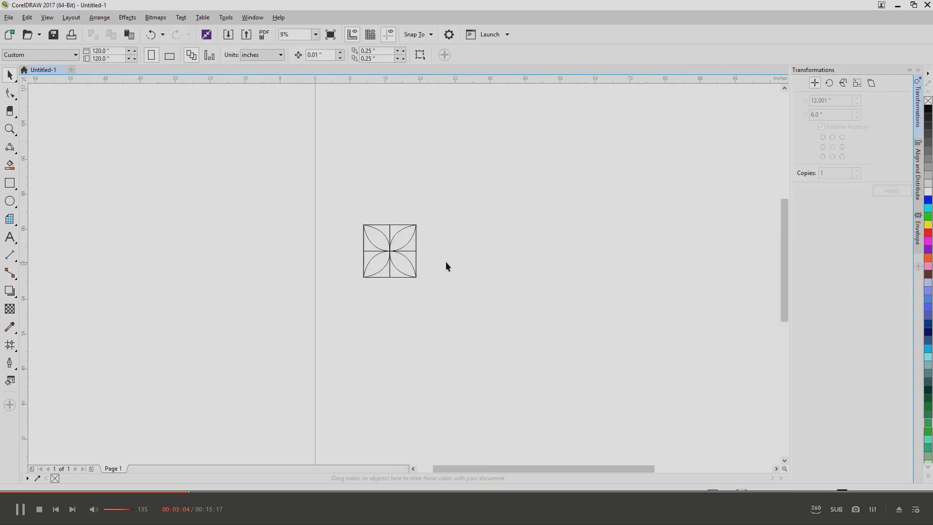
pyautogui.scroll(2, 448, 260)
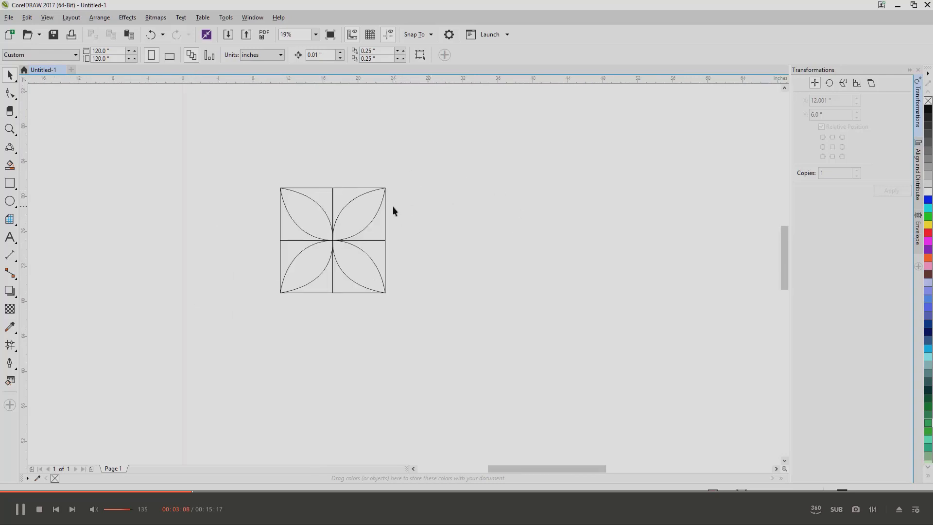
pyautogui.scroll(-2, 392, 206)
pyautogui.scroll(2, 474, 223)
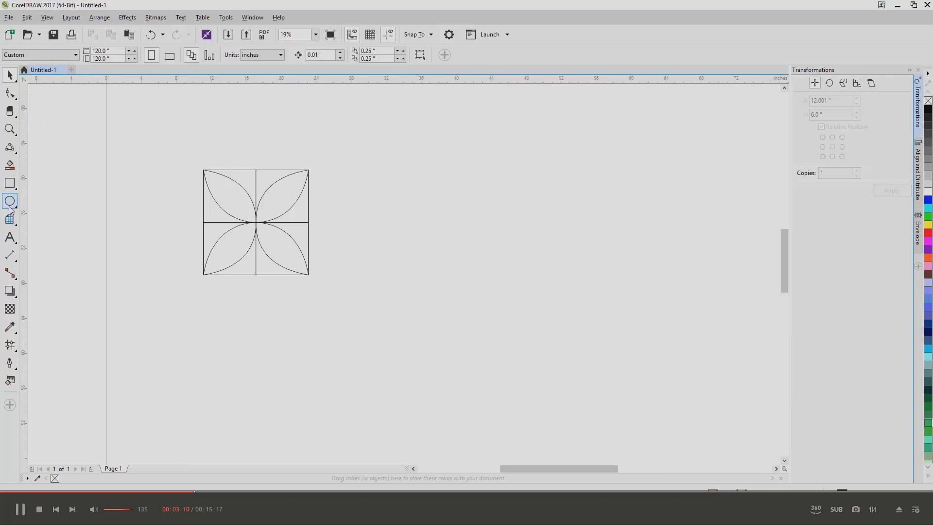
# Draw a separate square to the right of the leaf tile and set its size to 12 by 12 inches.
pyautogui.click(10, 185)
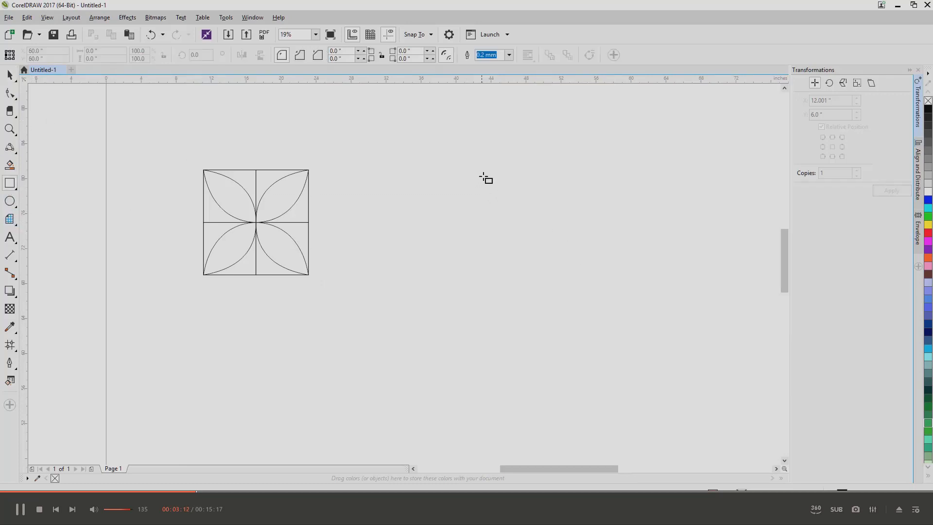
pyautogui.moveTo(486, 170)
pyautogui.mouseDown()
pyautogui.moveTo(520, 241)
pyautogui.moveTo(574, 290)
pyautogui.moveTo(574, 250)
pyautogui.mouseUp()
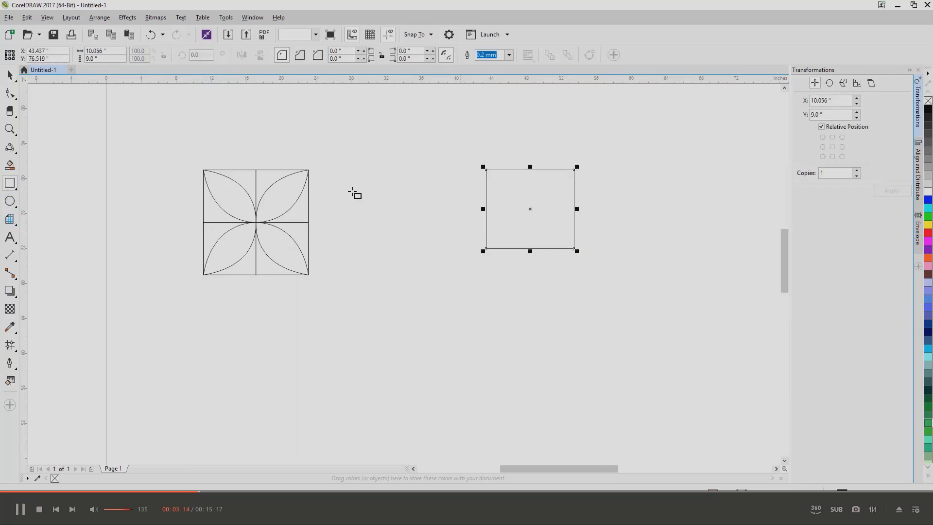
pyautogui.doubleClick(110, 53)
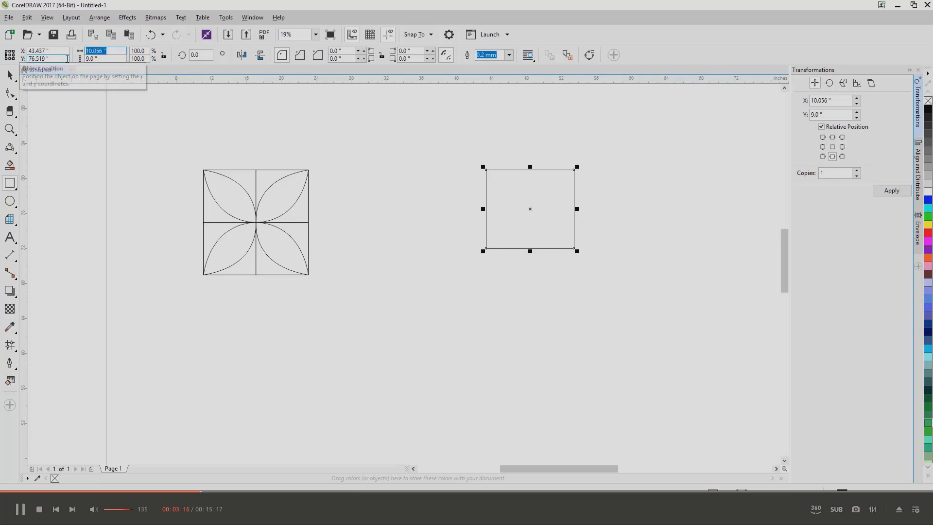
pyautogui.write('12')
pyautogui.press('Return')
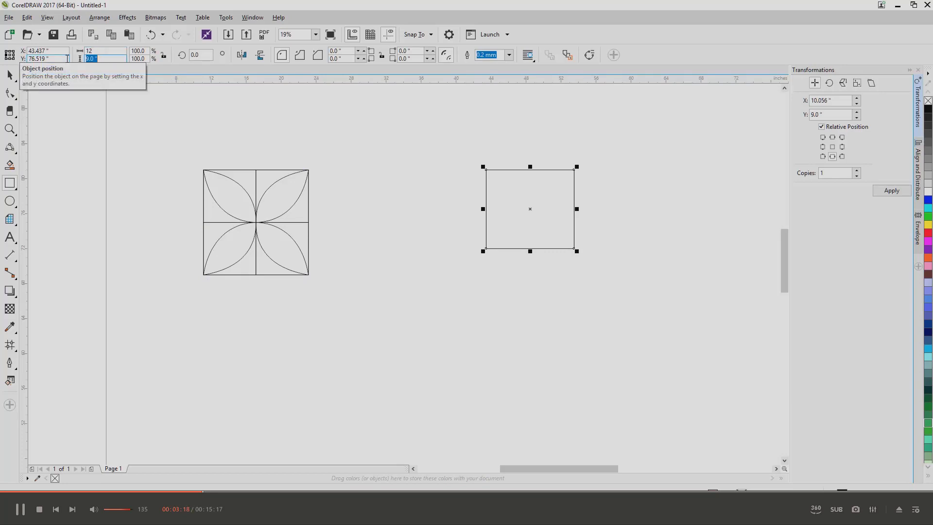
pyautogui.write('12')
pyautogui.press('Return')
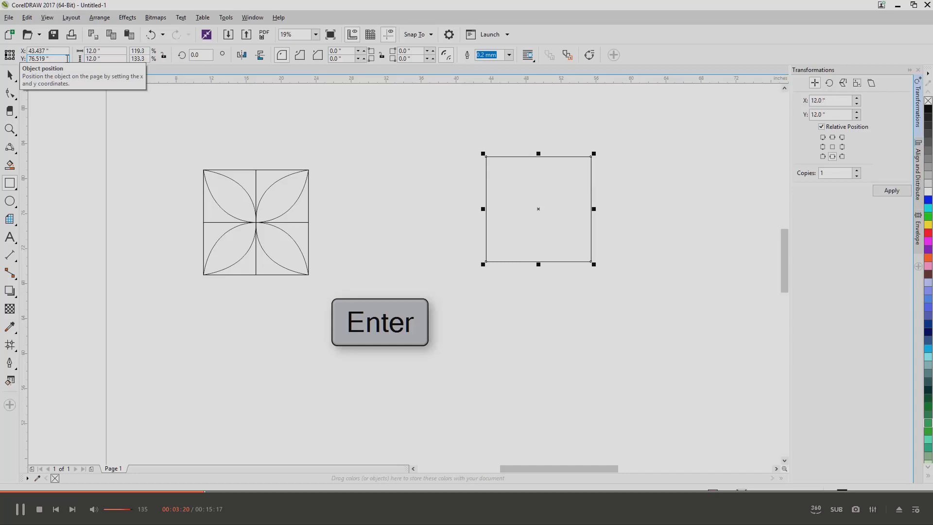
pyautogui.click(10, 75)
pyautogui.click(416, 210)
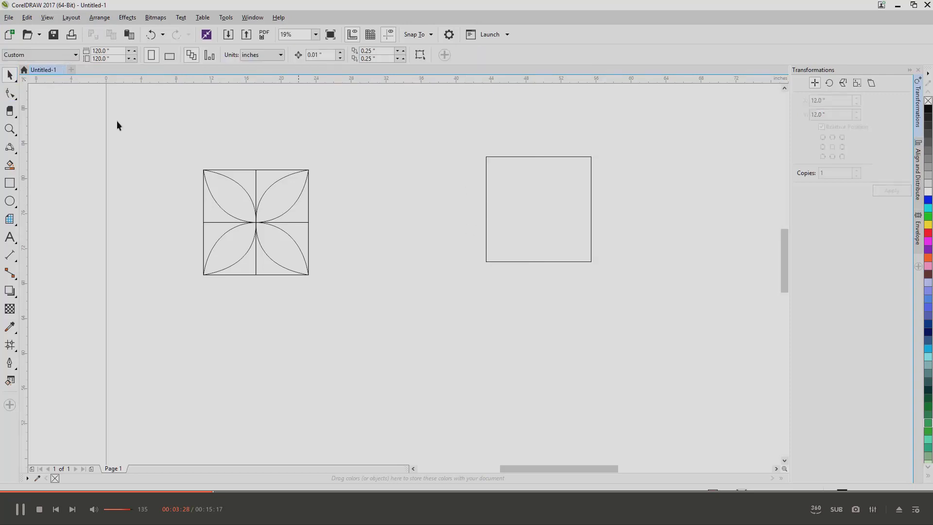
# Change the drawing units from inches to feet.
pyautogui.click(280, 55)
pyautogui.press('space')
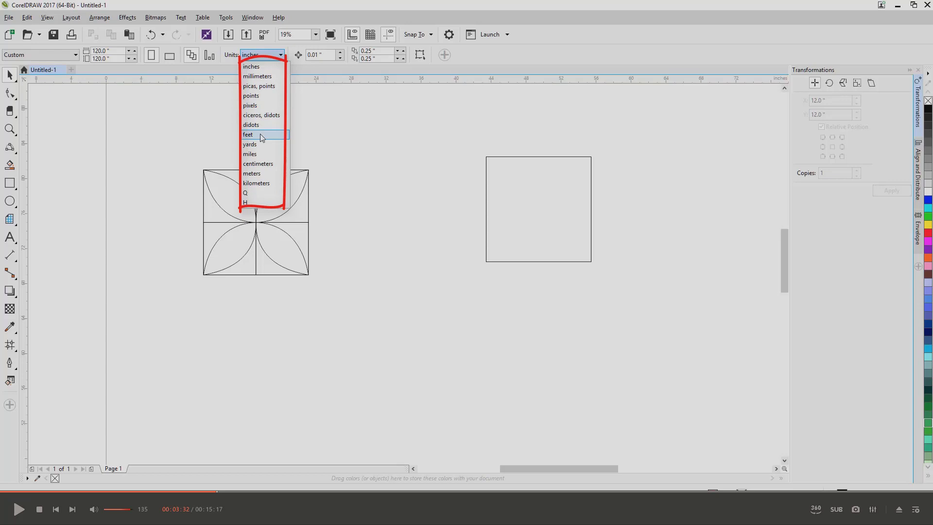
pyautogui.press('space')
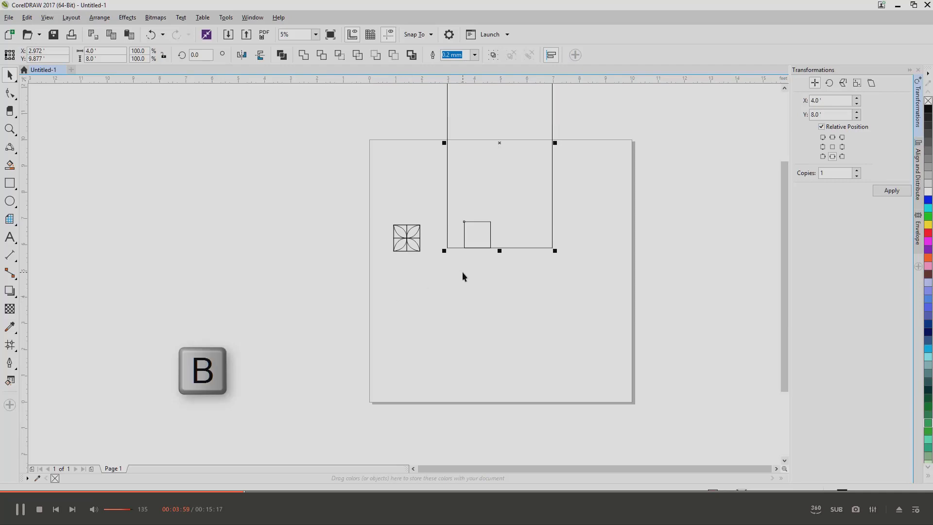
# Align the left edge of the 4 by 8 ft rectangle with the left edge of the plain square.
pyautogui.press('space')
pyautogui.press('space')
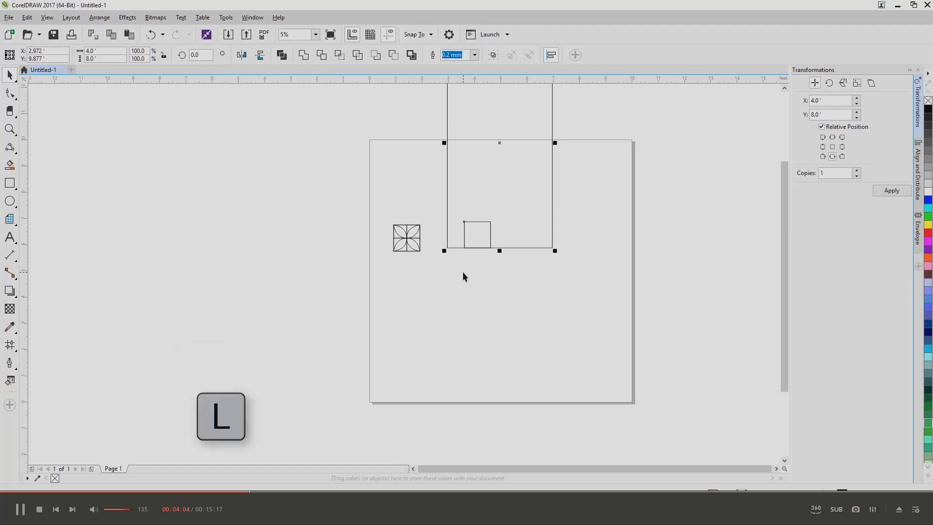
pyautogui.press('space')
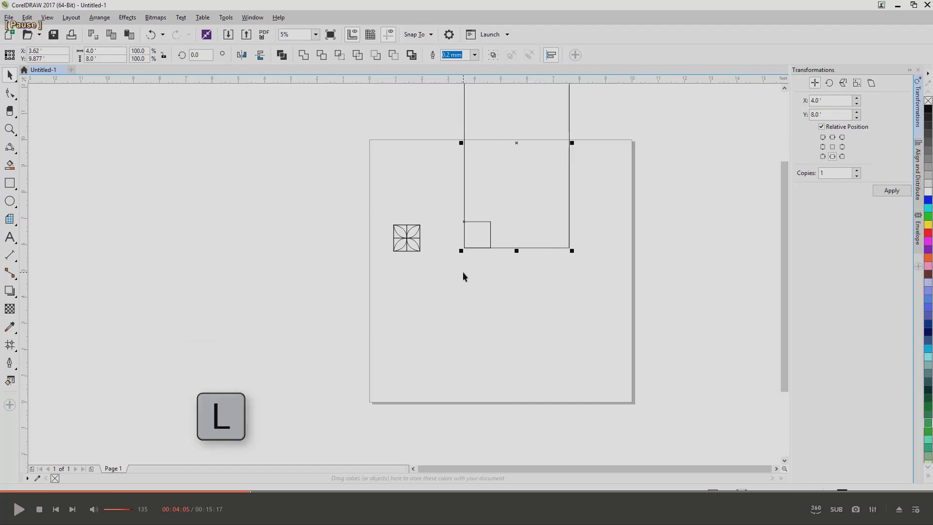
pyautogui.press('space')
pyautogui.press('space')
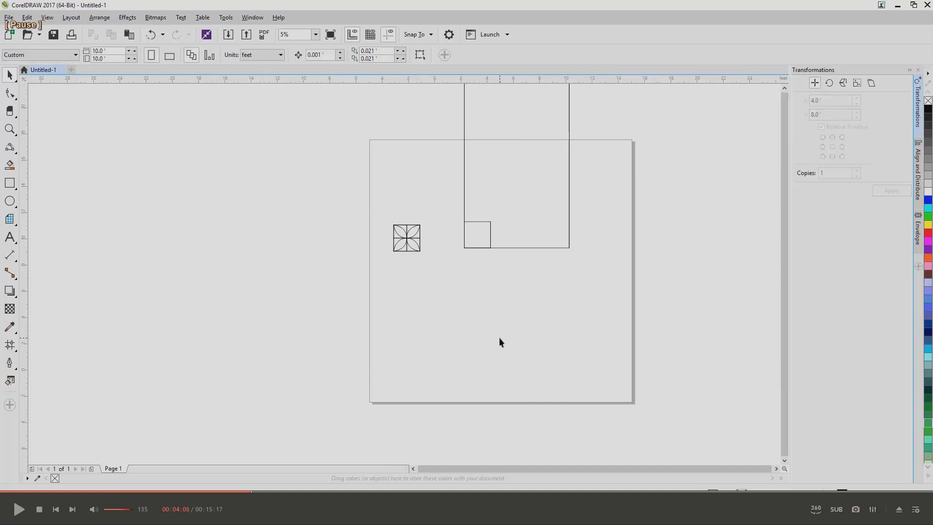
pyautogui.press('space')
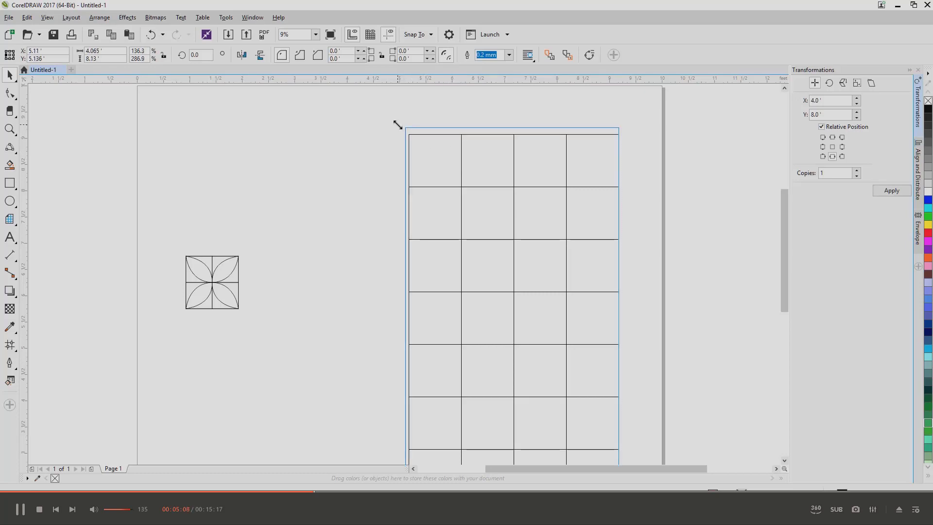
# Enlarge the outer rectangle to about 4.25 by 8.5 ft so it leaves a border around the grid of squares.
pyautogui.moveTo(393, 121); pyautogui.dragTo(402, 120)
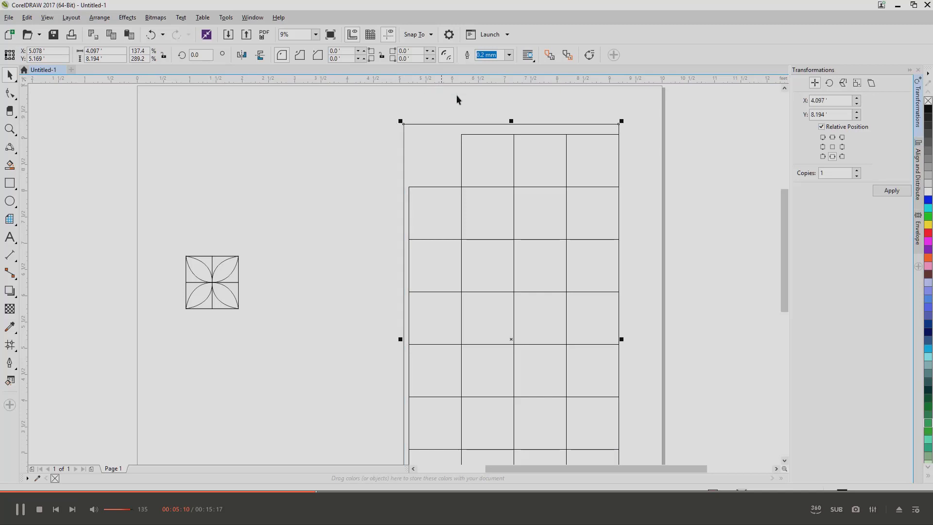
pyautogui.scroll(-2, 459, 95)
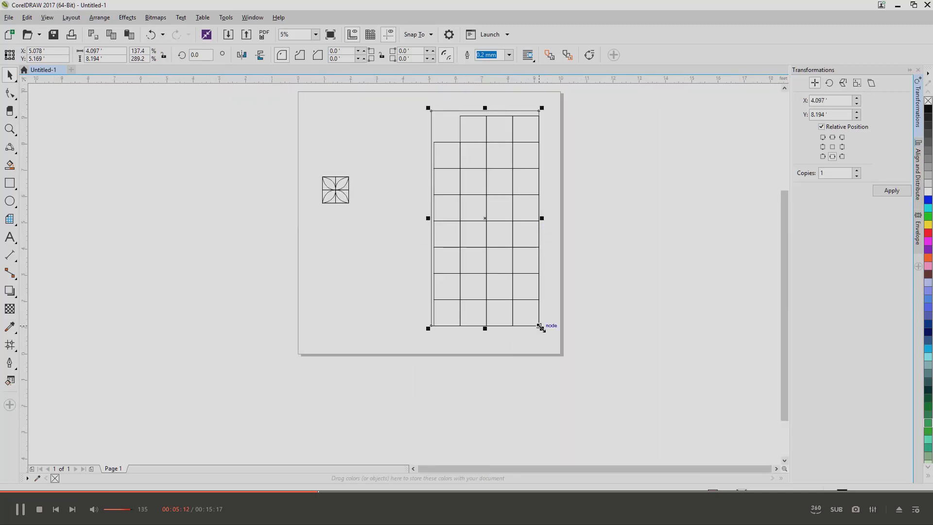
pyautogui.moveTo(541, 327); pyautogui.dragTo(557, 337)
pyautogui.click(381, 124)
# Copy the grid square below the empty upper-left cell straight up to fill that cell.
pyautogui.scroll(2, 439, 124)
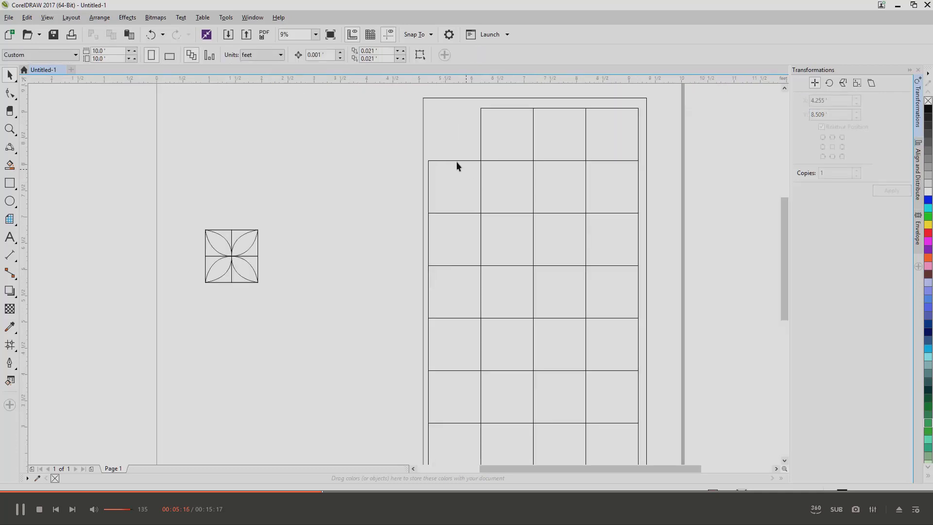
pyautogui.click(454, 162)
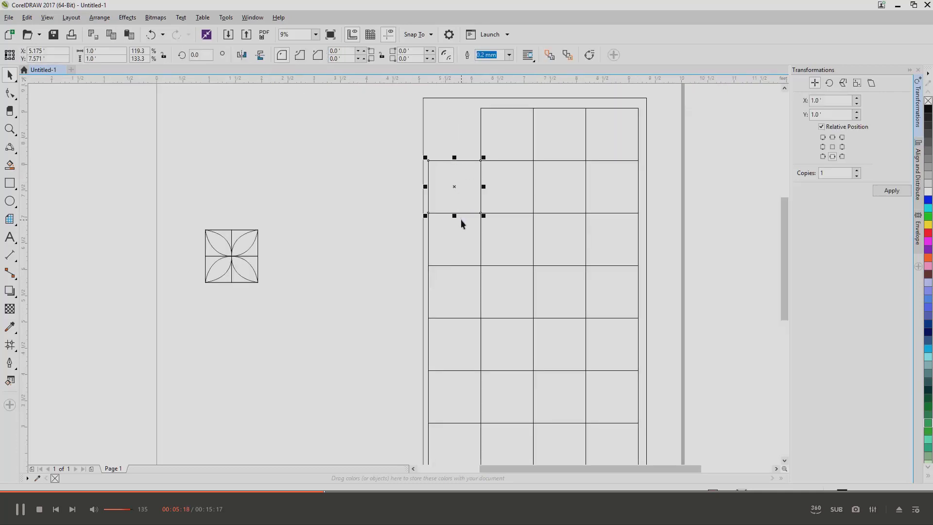
pyautogui.press('ctrl')
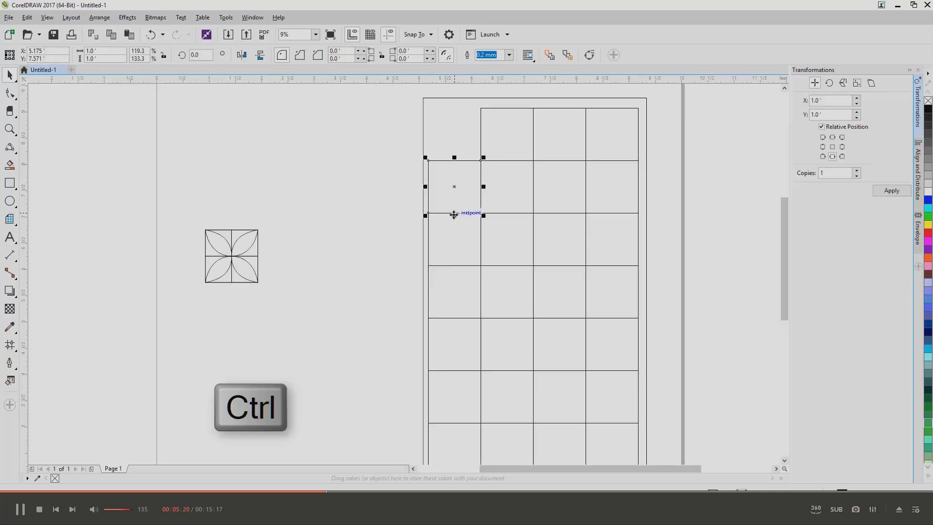
pyautogui.keyDown('ctrl'); pyautogui.moveTo(454, 214); pyautogui.dragTo(460, 161); pyautogui.keyUp('ctrl')
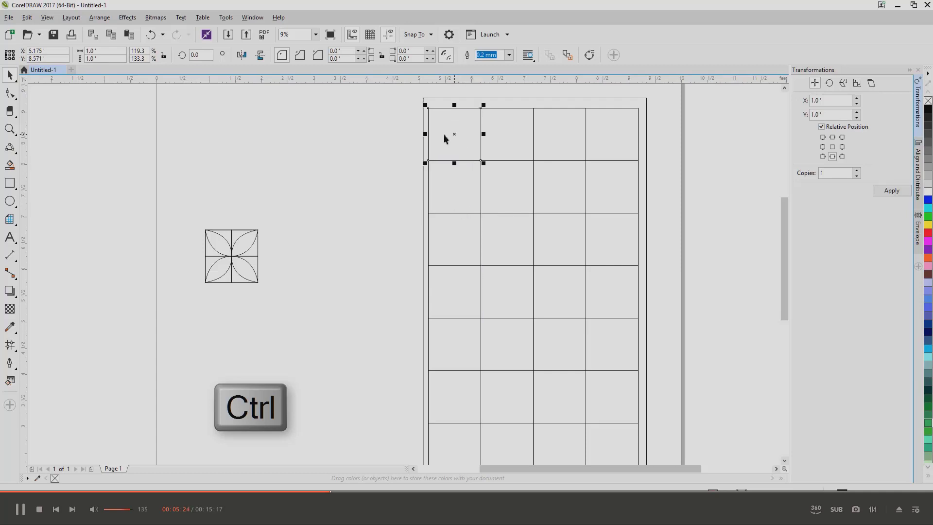
pyautogui.click(389, 141)
# Move the outer border rectangle off the grid to the empty area on its right.
pyautogui.scroll(-2, 484, 141)
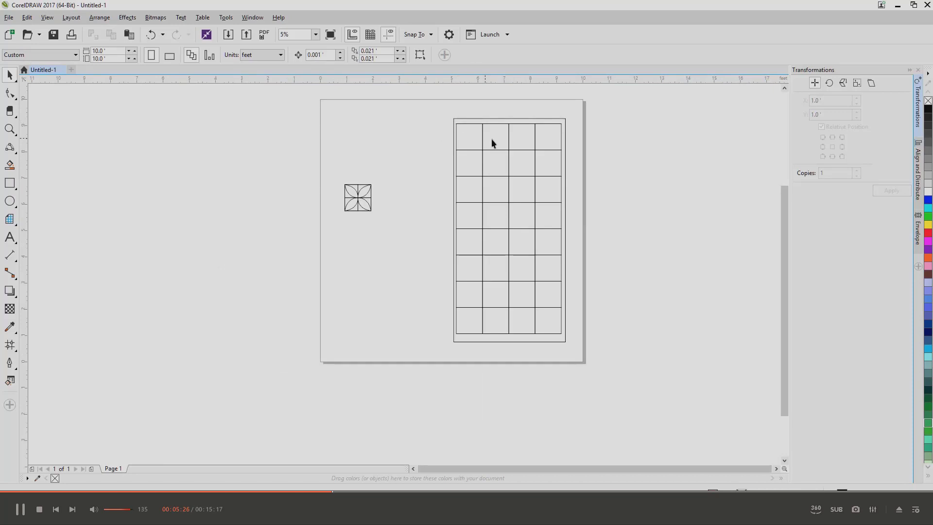
pyautogui.click(484, 120)
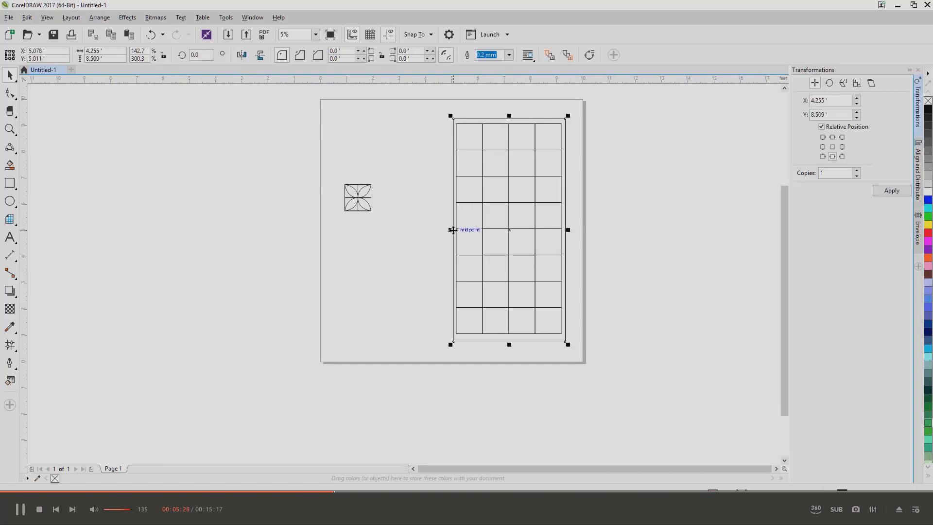
pyautogui.moveTo(509, 229); pyautogui.dragTo(637, 220)
pyautogui.scroll(2, 557, 113)
pyautogui.scroll(-2, 530, 117)
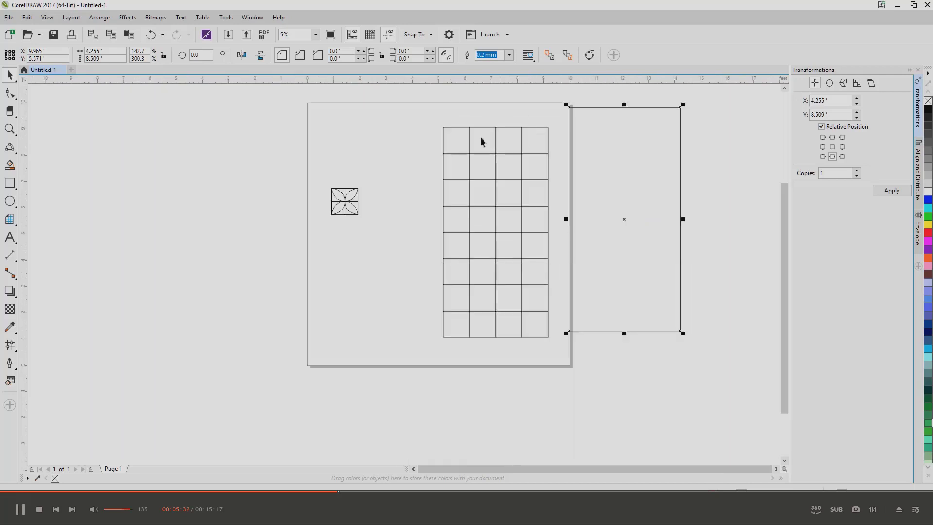
# Combine all the squares of the 4 by 8 ft grid into one curve object.
pyautogui.moveTo(433, 120); pyautogui.dragTo(512, 241)
pyautogui.moveTo(564, 316); pyautogui.dragTo(555, 346)
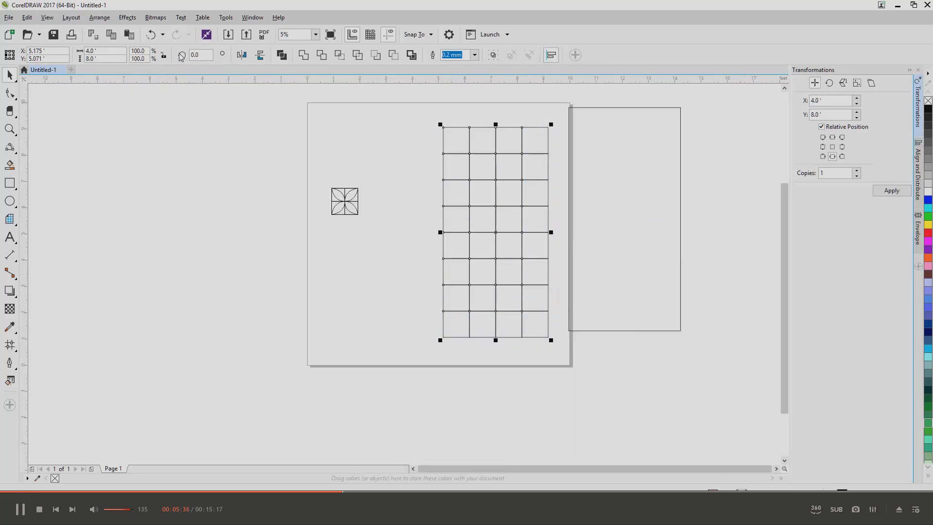
pyautogui.click(282, 56)
pyautogui.click(377, 189)
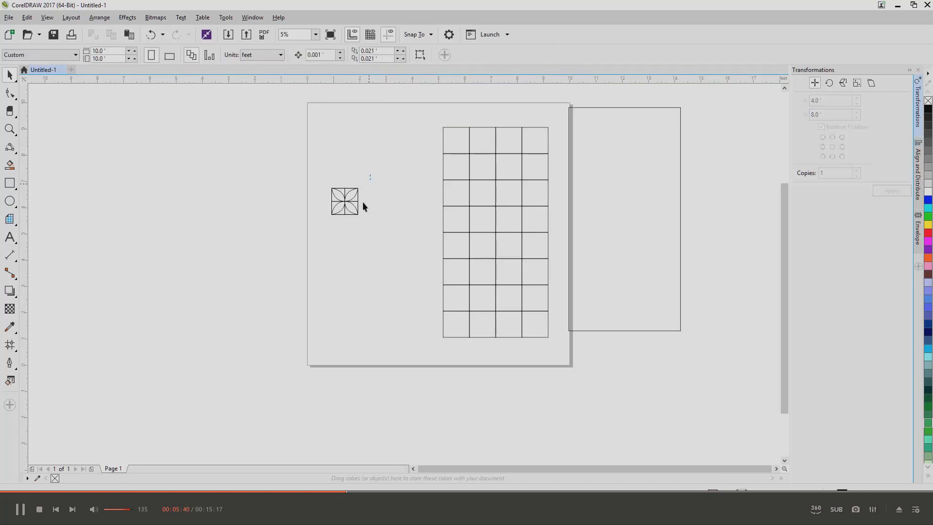
# Combine the leaves and squares of the four-leaf tile into one curve object.
pyautogui.moveTo(313, 235); pyautogui.dragTo(314, 236)
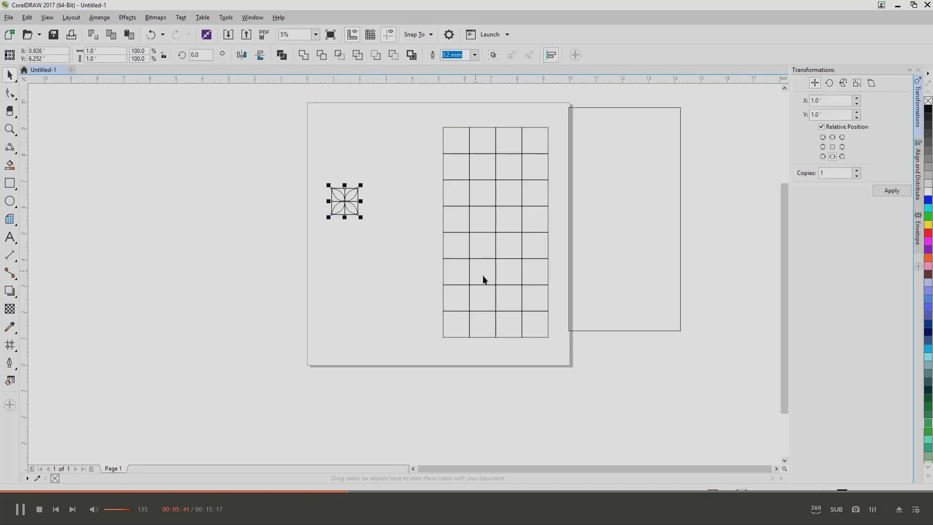
pyautogui.click(281, 55)
pyautogui.click(381, 171)
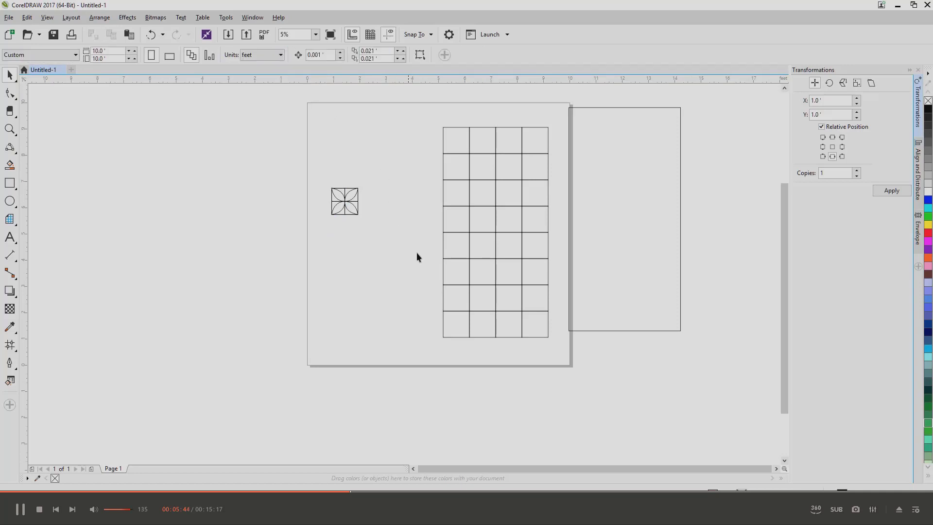
pyautogui.click(596, 108)
pyautogui.click(418, 123)
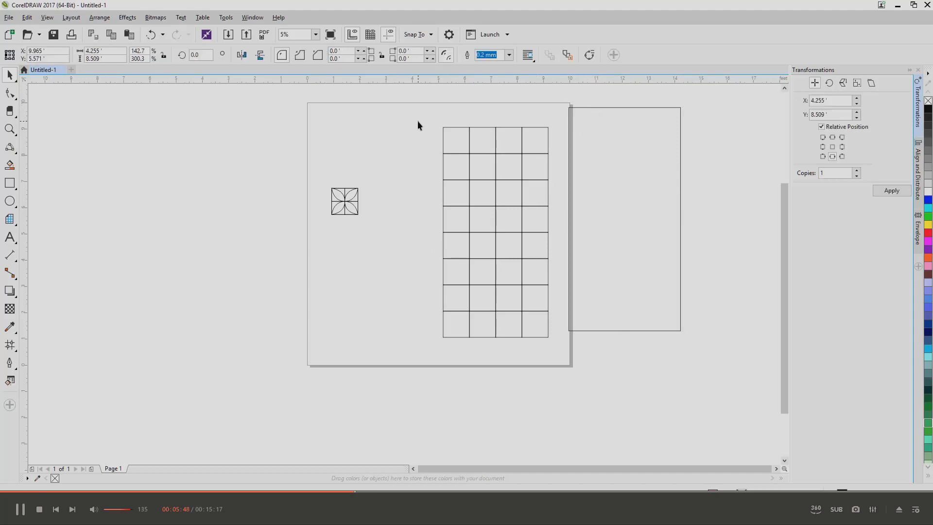
# Export only the selected four-leaf tile from the drawing as a DXF file.
pyautogui.moveTo(370, 175); pyautogui.dragTo(314, 232)
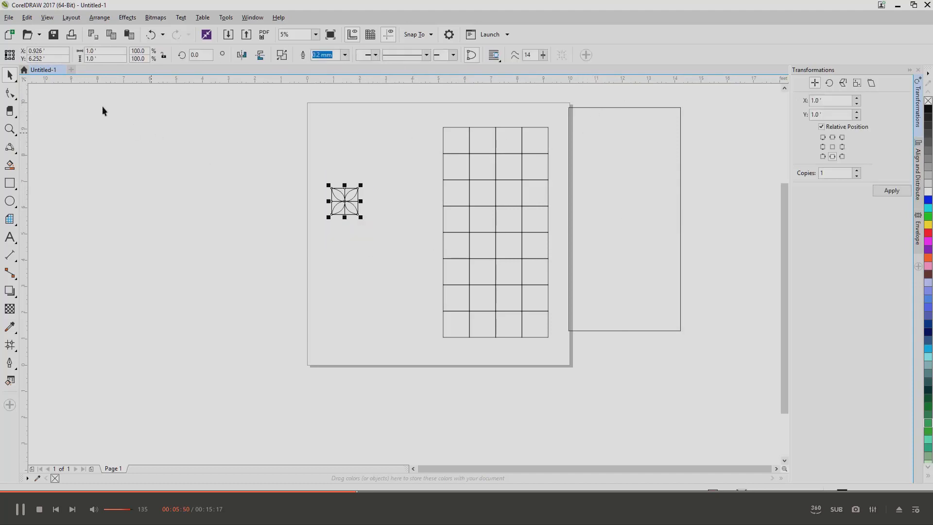
pyautogui.click(9, 18)
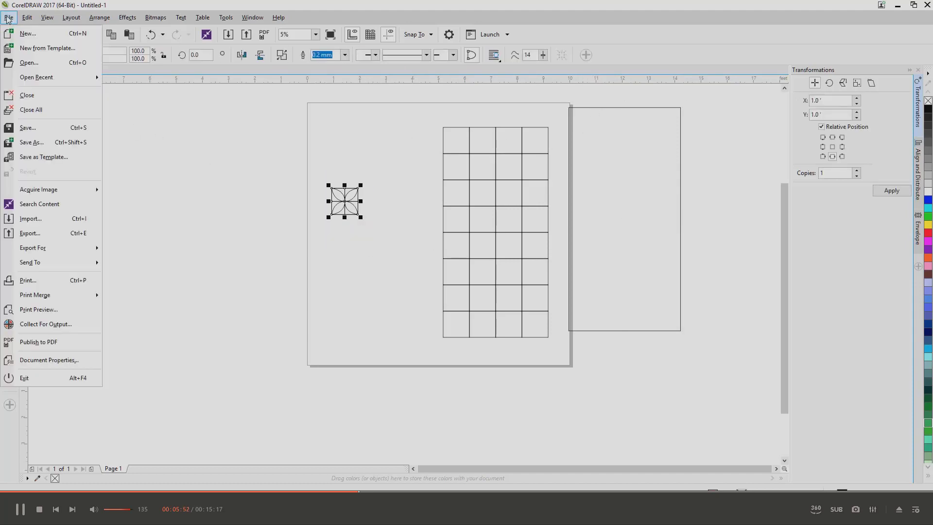
pyautogui.click(31, 234)
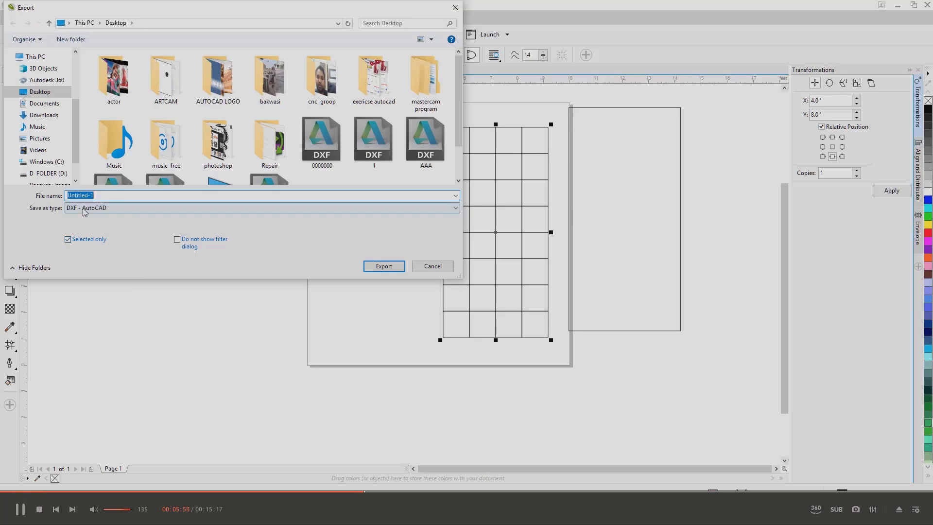
# Export only the selected 4 by 8 ft grid as a DXF - AutoCAD file named 2.
pyautogui.click(88, 209)
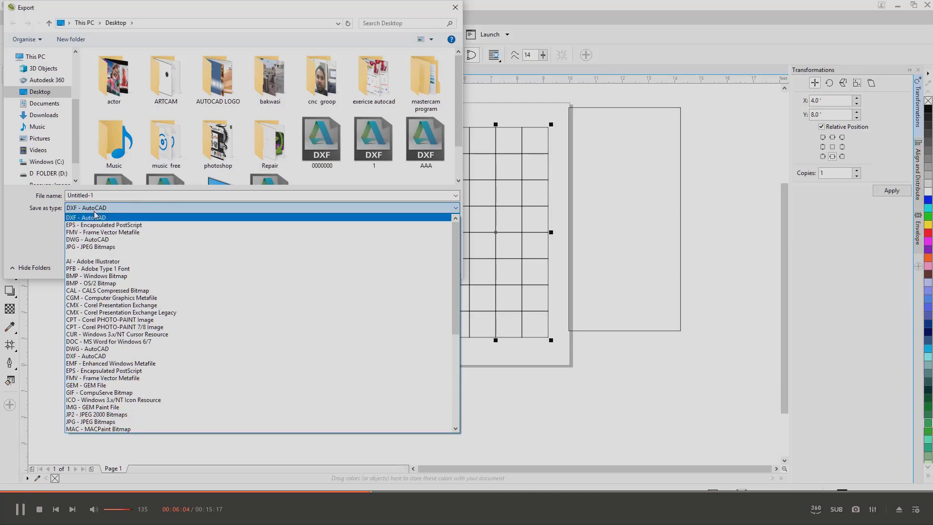
pyautogui.click(96, 209)
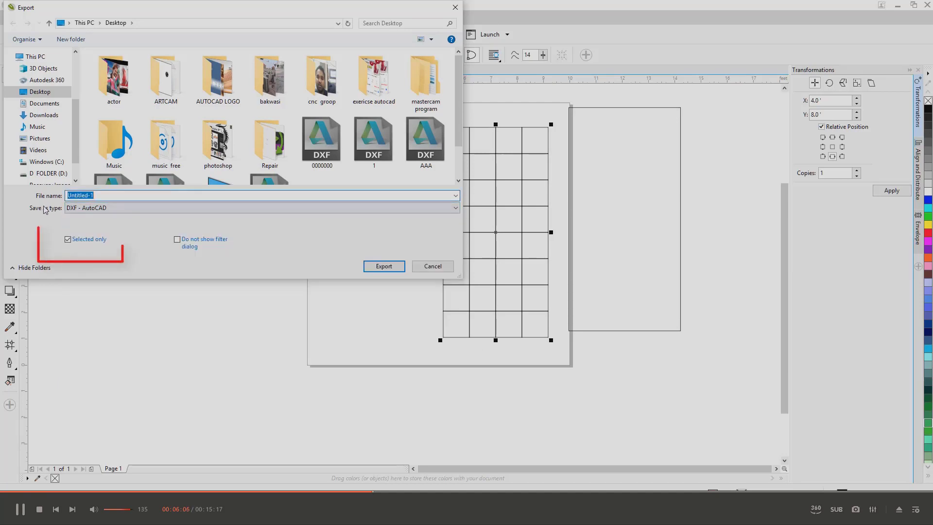
pyautogui.write('2')
pyautogui.press('space')
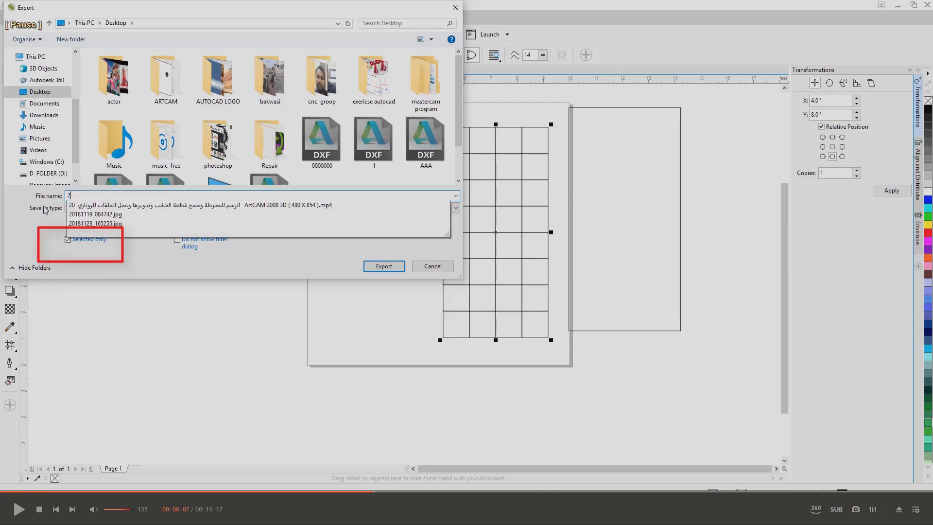
pyautogui.press('space')
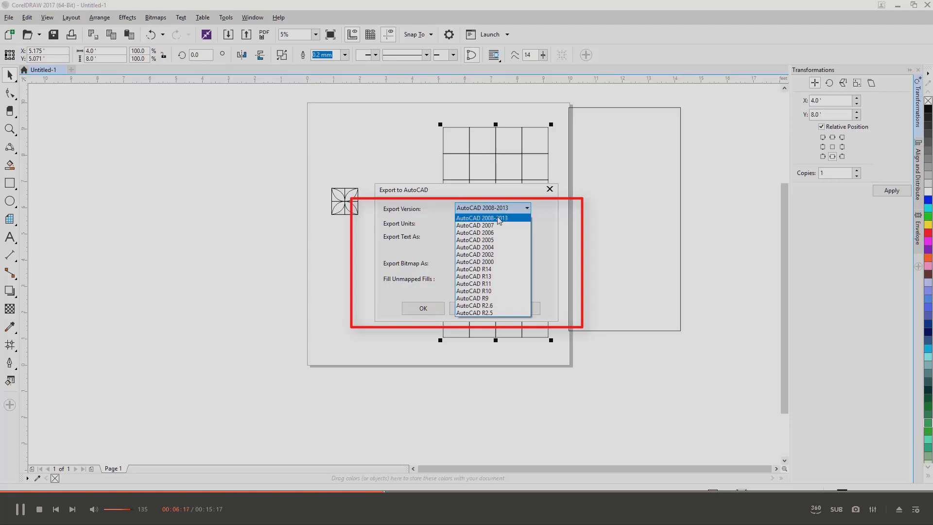
pyautogui.press('space')
pyautogui.press('space')
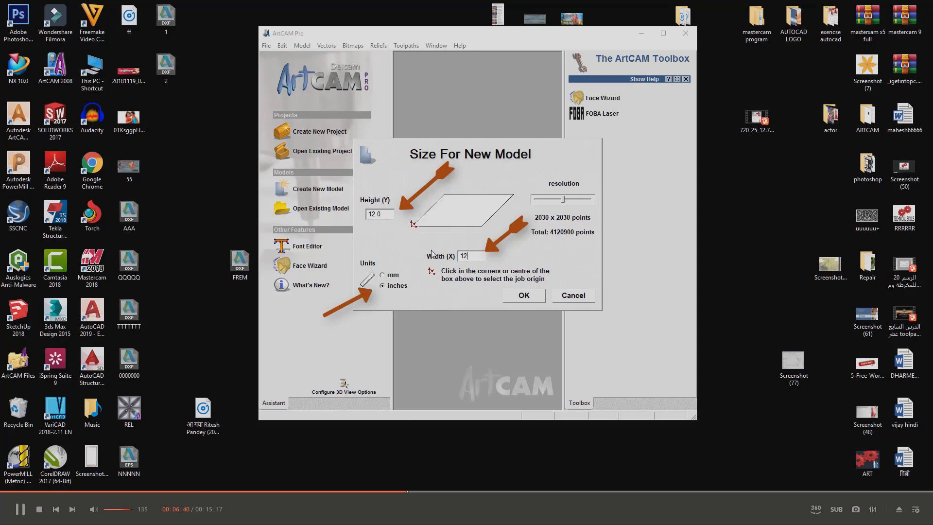
pyautogui.press('space')
pyautogui.press('space')
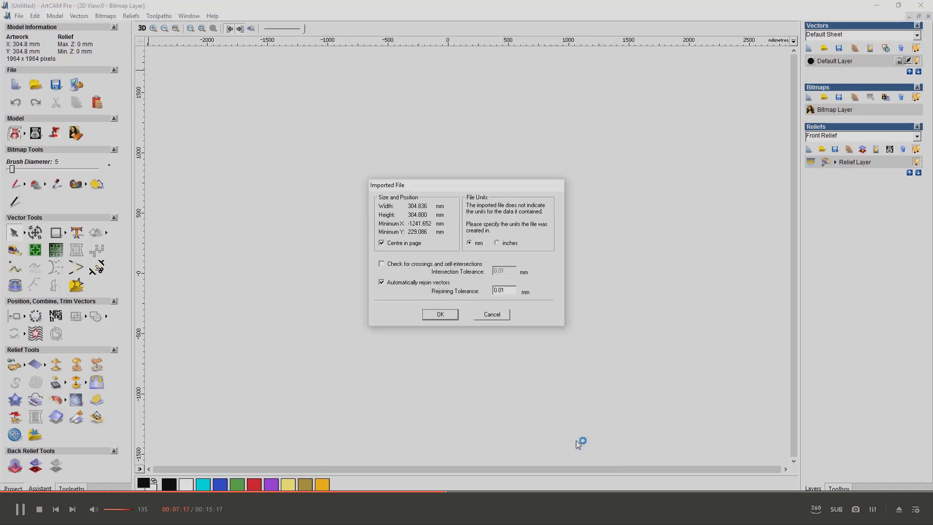
pyautogui.press('space')
pyautogui.press('space')
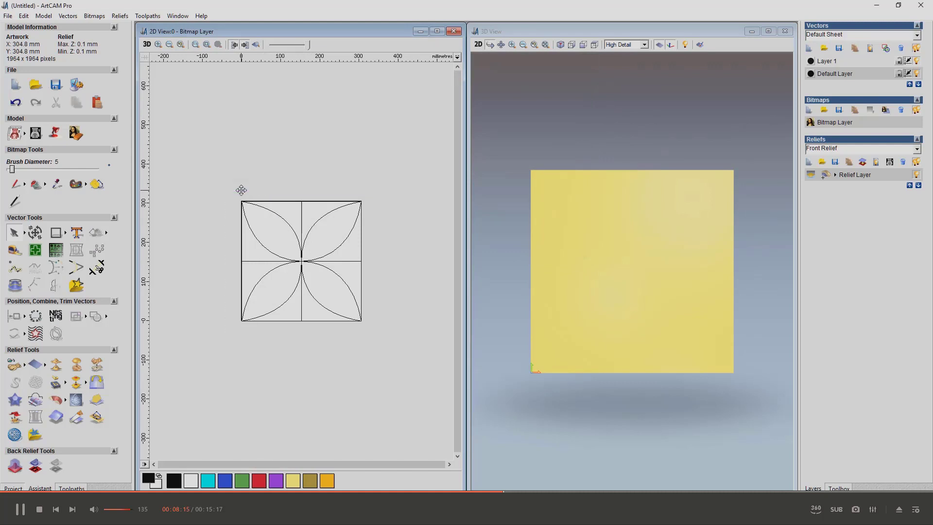
# Add a round relief to the tile's four squares in the Shape Editor, scaled to a height of 10 mm.
pyautogui.click(285, 202)
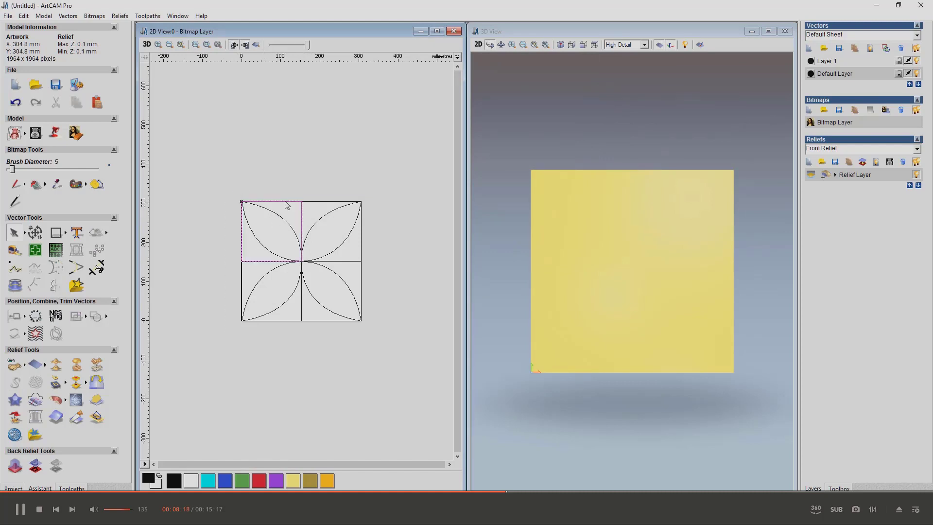
pyautogui.keyDown('shift'); pyautogui.click(335, 202); pyautogui.keyUp('shift')
pyautogui.keyDown('shift'); pyautogui.click(332, 322); pyautogui.keyUp('shift')
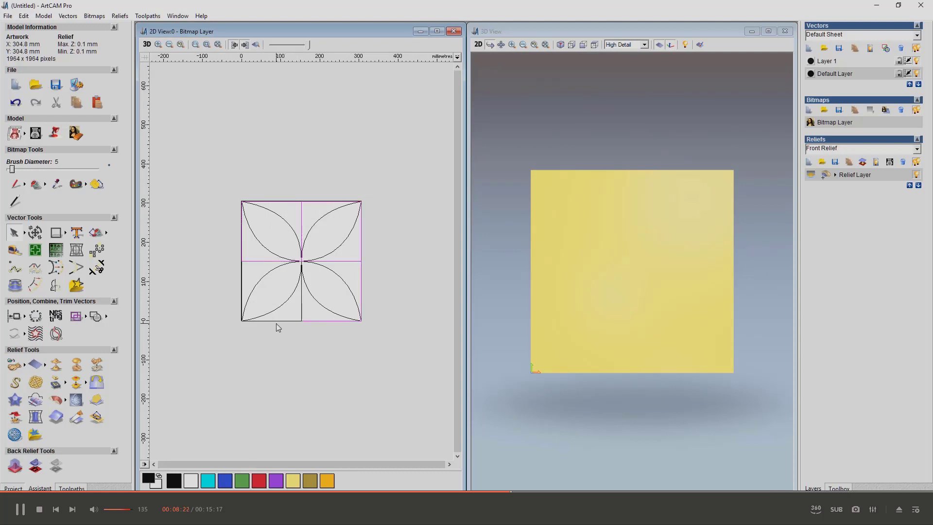
pyautogui.keyDown('shift'); pyautogui.click(277, 321); pyautogui.keyUp('shift')
pyautogui.click(23, 15)
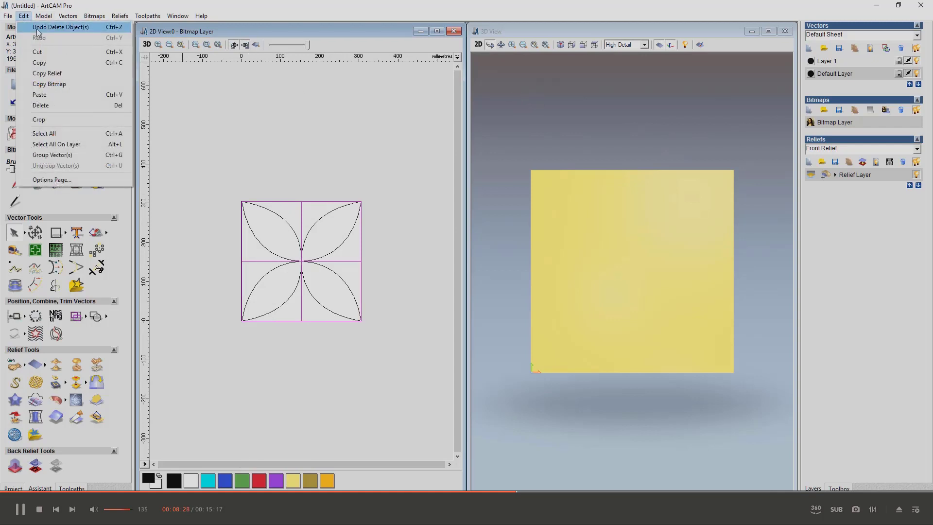
pyautogui.click(55, 28)
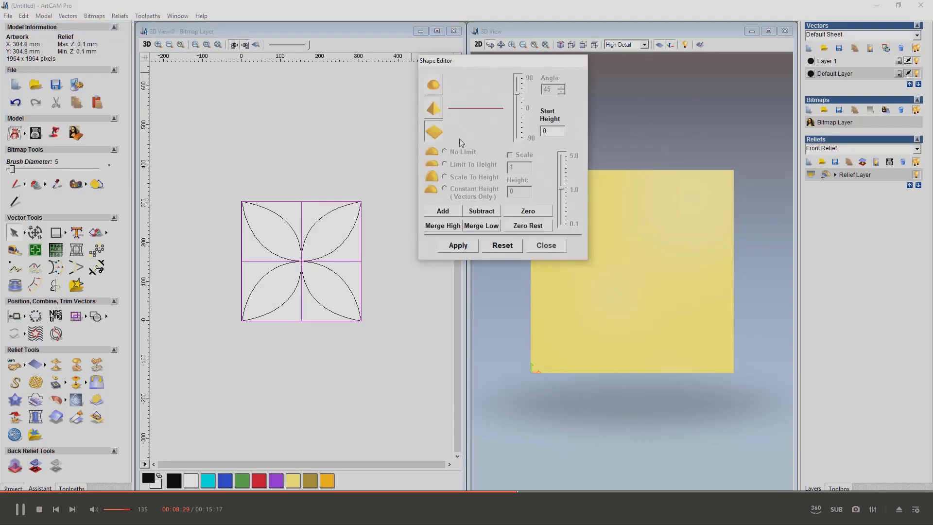
pyautogui.click(429, 87)
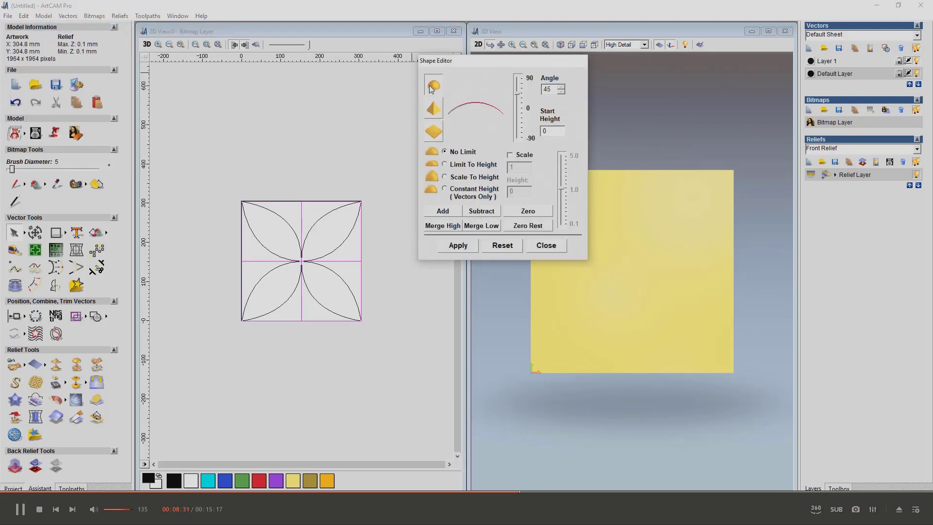
pyautogui.click(445, 178)
pyautogui.write('10')
pyautogui.click(437, 212)
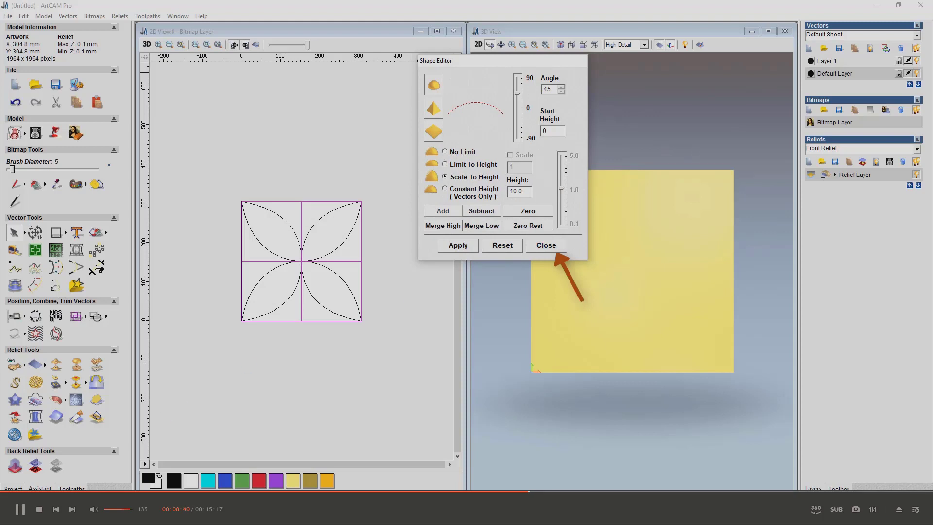
pyautogui.click(544, 245)
pyautogui.scroll(2, 631, 272)
pyautogui.press('space')
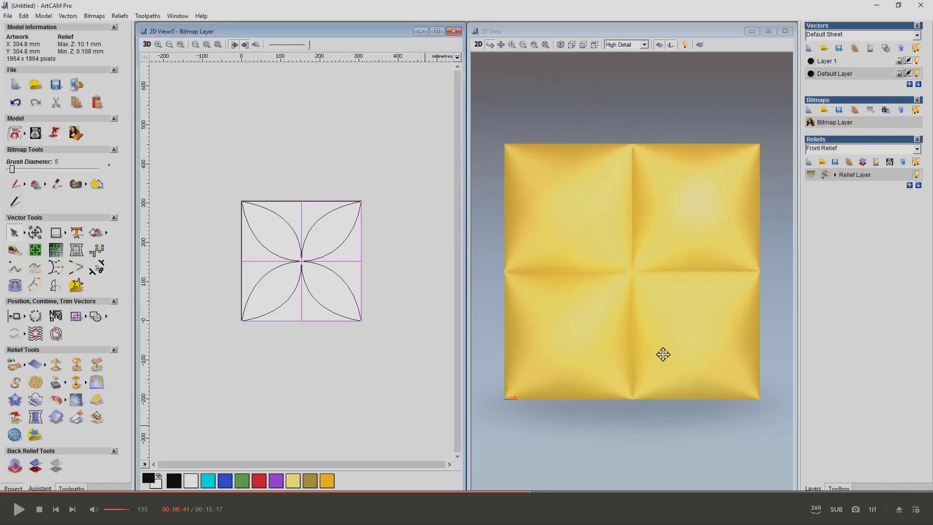
pyautogui.press('space')
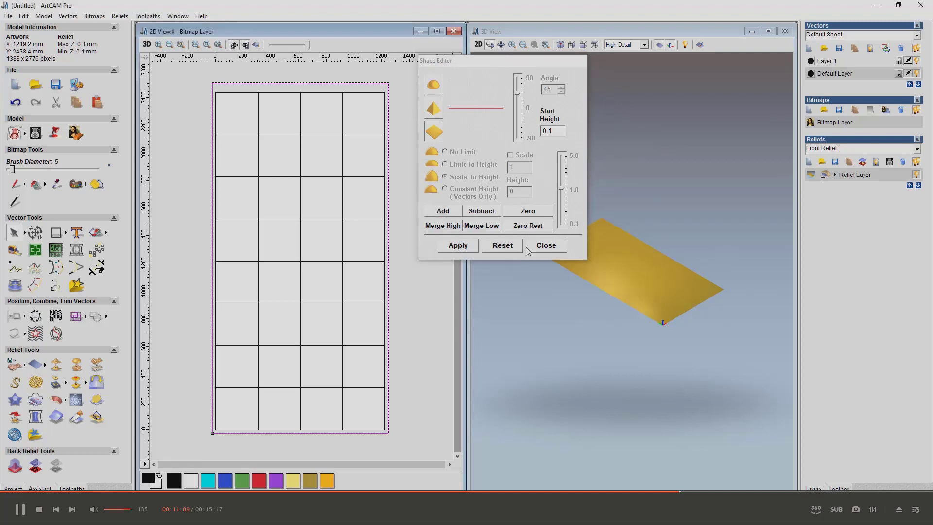
pyautogui.press('space')
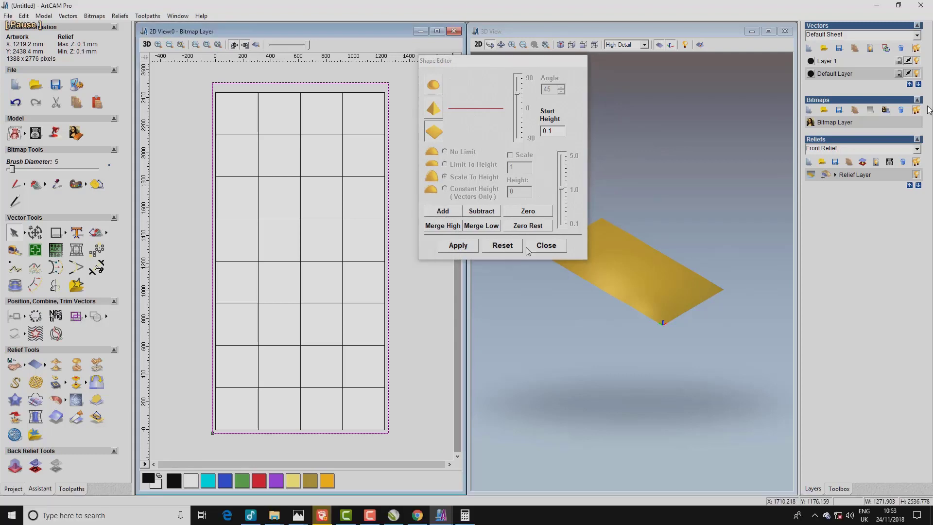
pyautogui.press('space')
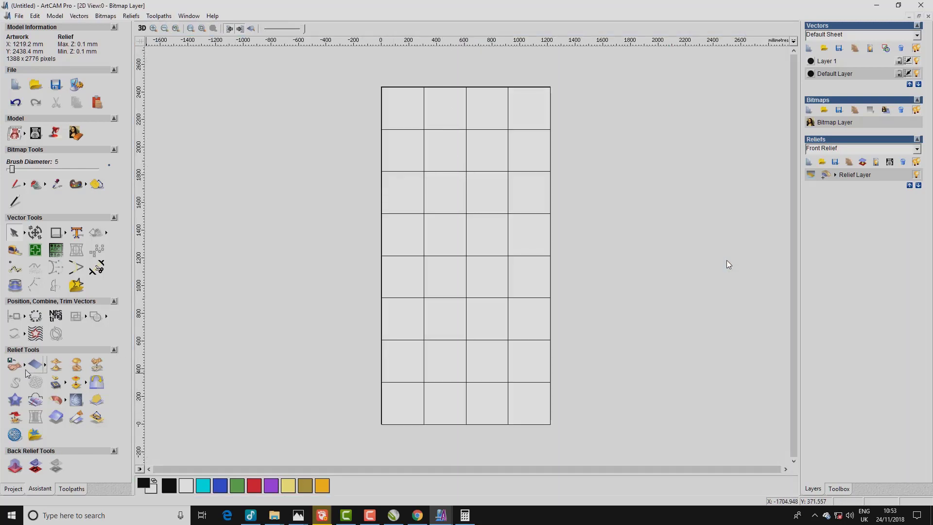
# Insert the RRRRR1 relief from the Desktop clipart library into the grid model.
pyautogui.click(35, 435)
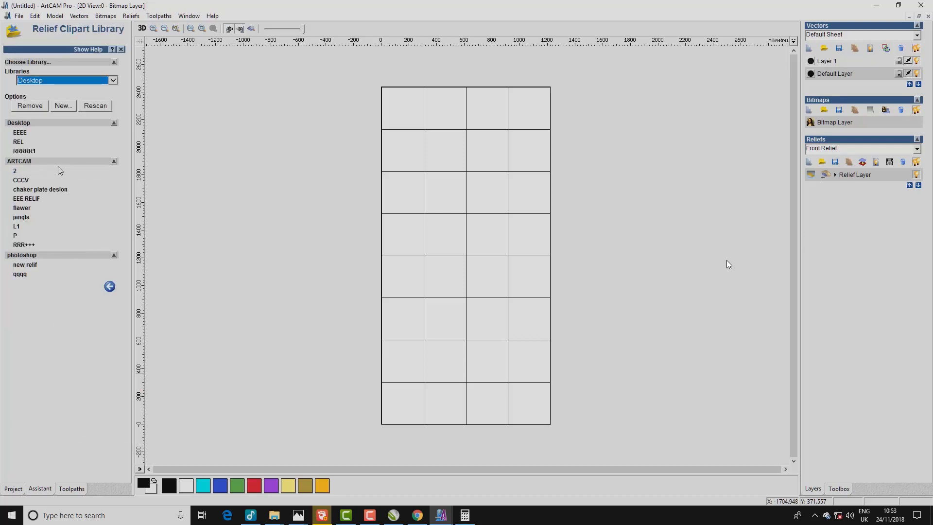
pyautogui.click(113, 81)
pyautogui.click(34, 82)
pyautogui.click(25, 150)
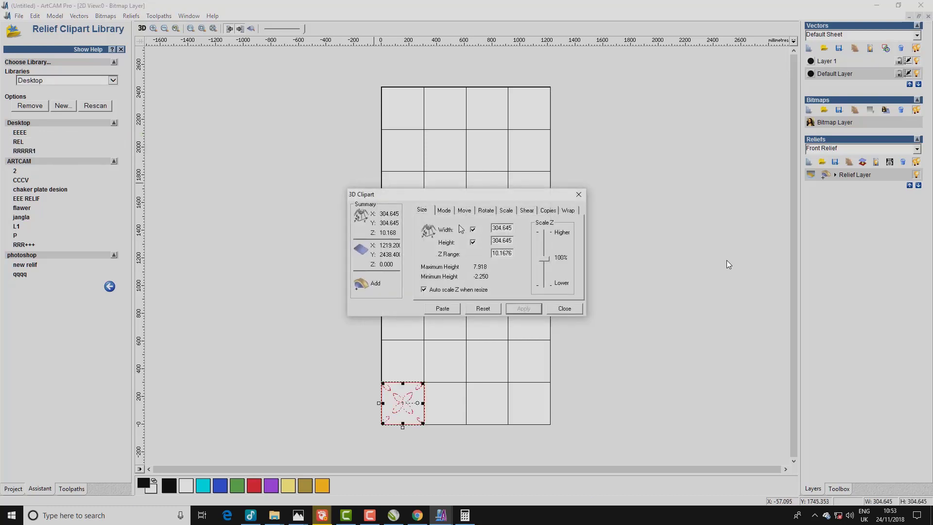
# Arrange the 2D and 3D views side by side and show the relief panel straight from above.
pyautogui.moveTo(475, 195); pyautogui.dragTo(593, 82)
pyautogui.click(188, 16)
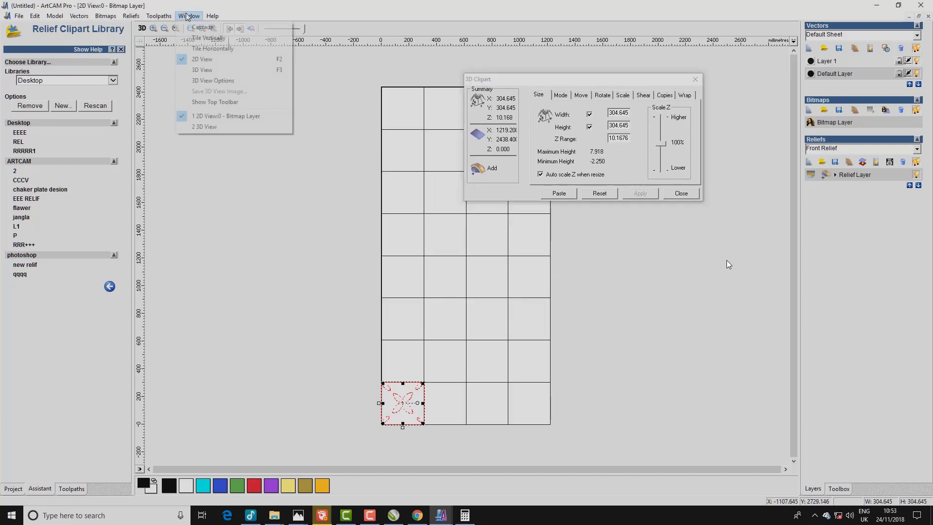
pyautogui.click(201, 48)
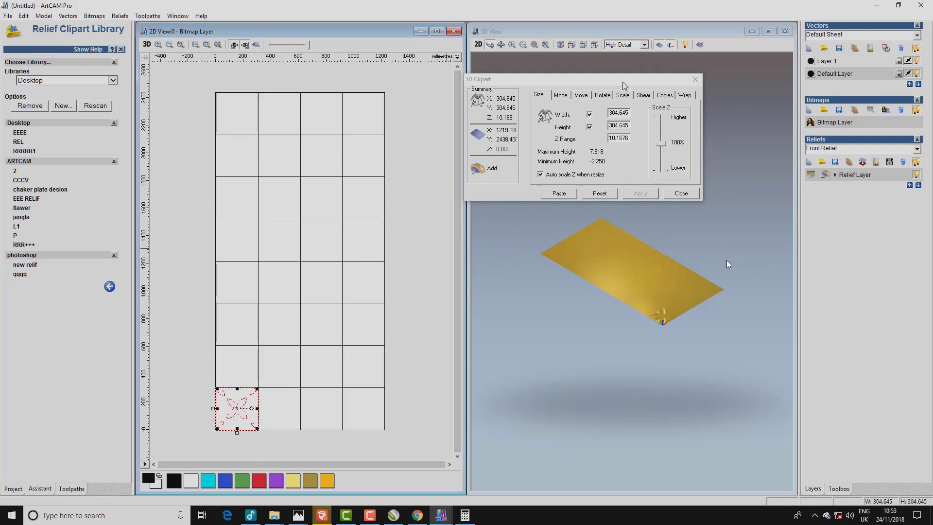
pyautogui.click(598, 44)
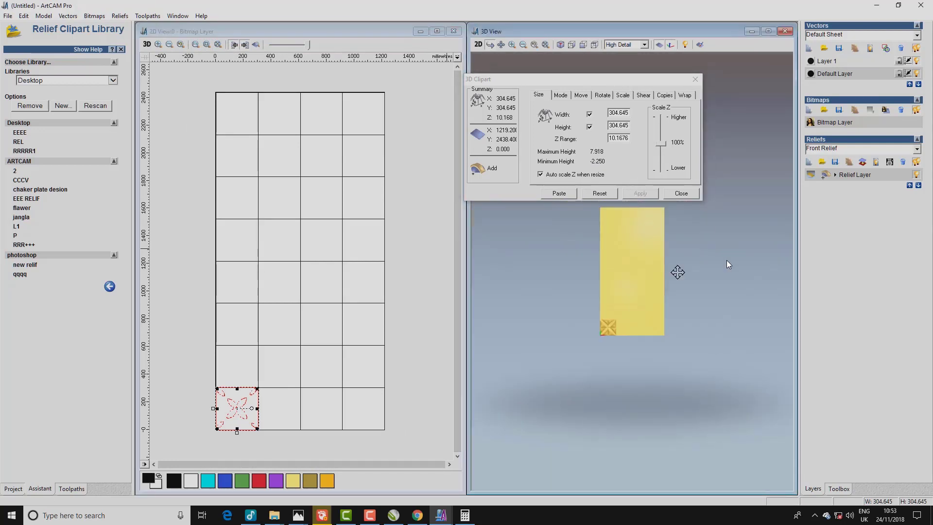
pyautogui.moveTo(628, 330); pyautogui.dragTo(597, 407)
pyautogui.scroll(3, 597, 407)
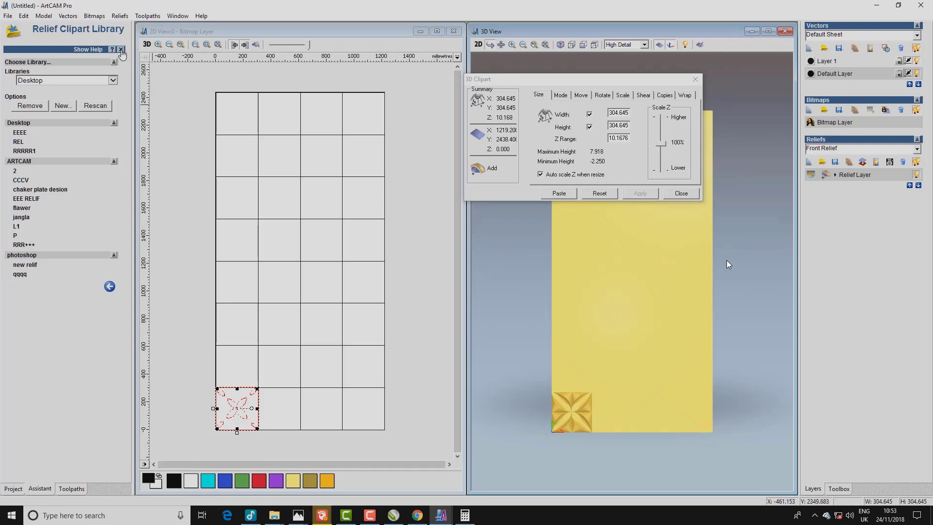
# Close the relief clipart library and paste the 3D clipart into the grid's lower-left square.
pyautogui.click(122, 49)
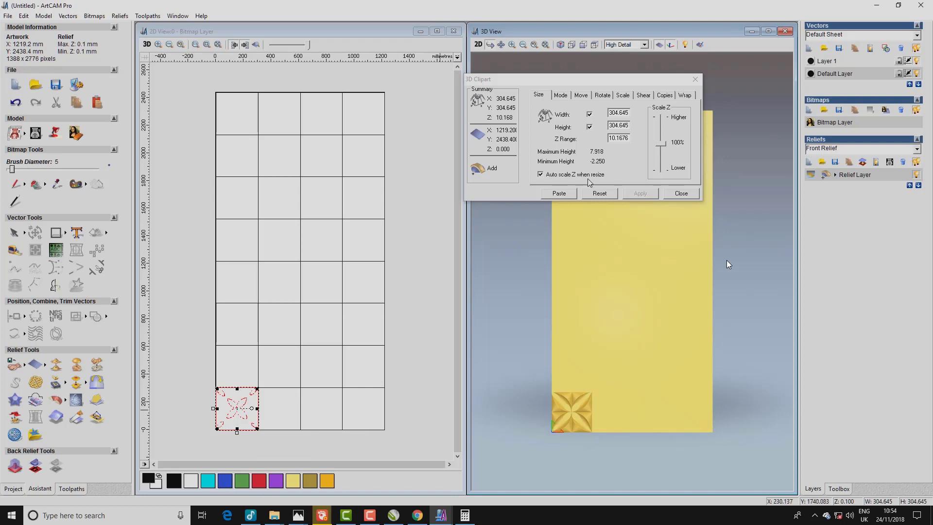
pyautogui.moveTo(543, 85); pyautogui.dragTo(474, 104)
pyautogui.click(237, 409)
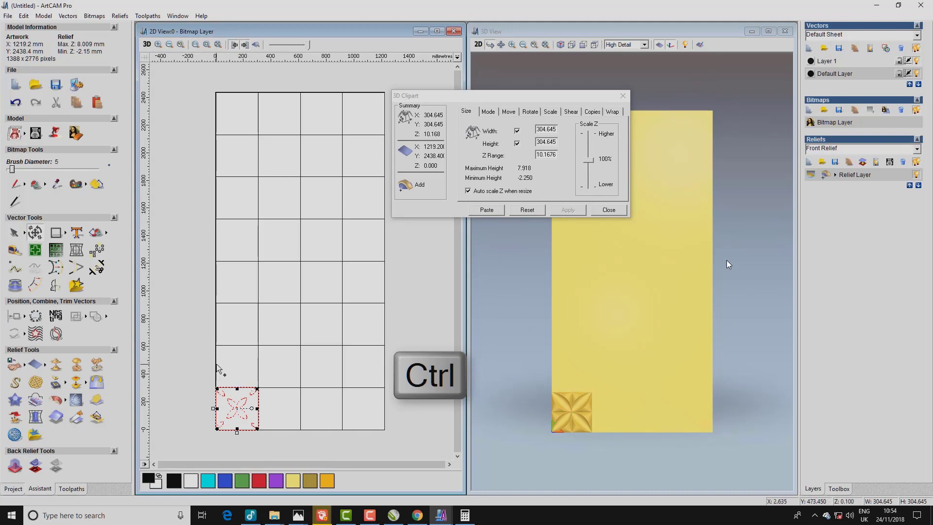
# Centre the 3D clipart in the second square from the bottom of the grid's first column and paste it.
pyautogui.keyDown('ctrl'); pyautogui.moveTo(217, 388); pyautogui.dragTo(217, 368); pyautogui.keyUp('ctrl')
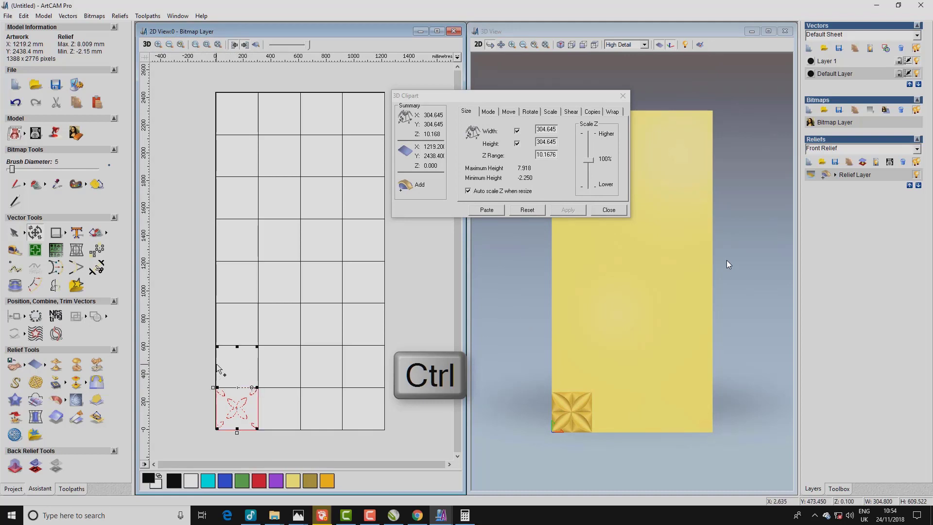
pyautogui.click(25, 317)
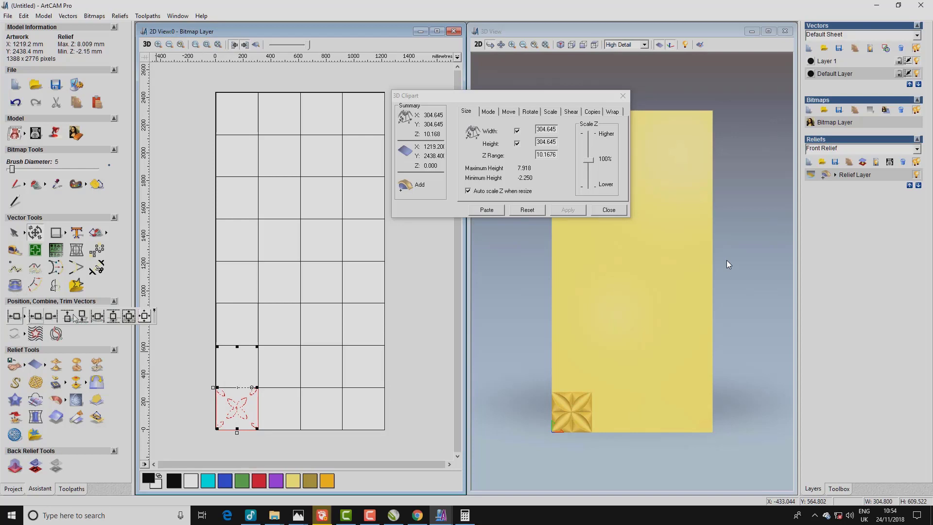
pyautogui.click(130, 317)
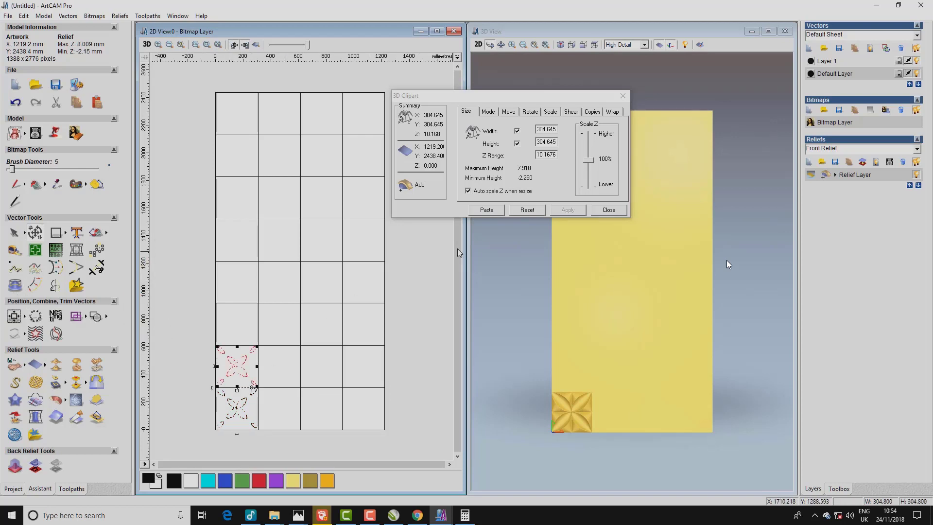
pyautogui.click(487, 210)
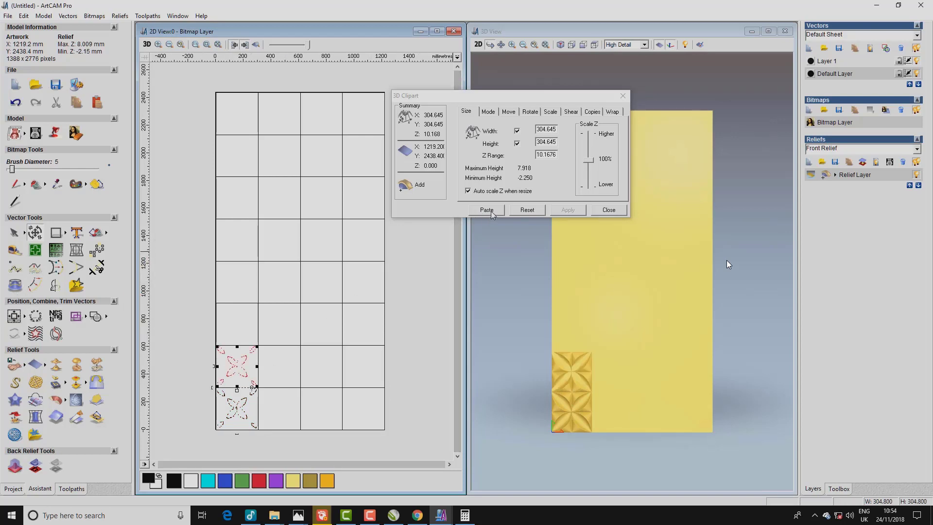
# Centre the 3D clipart in the third square from the bottom of the grid's first column and paste it.
pyautogui.keyDown('shift'); pyautogui.click(217, 326); pyautogui.keyUp('shift')
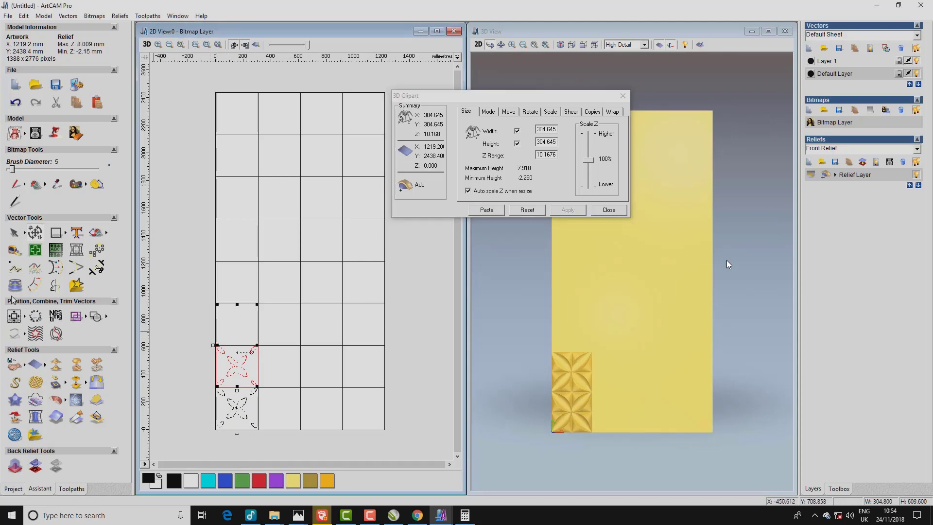
pyautogui.click(14, 317)
pyautogui.click(487, 211)
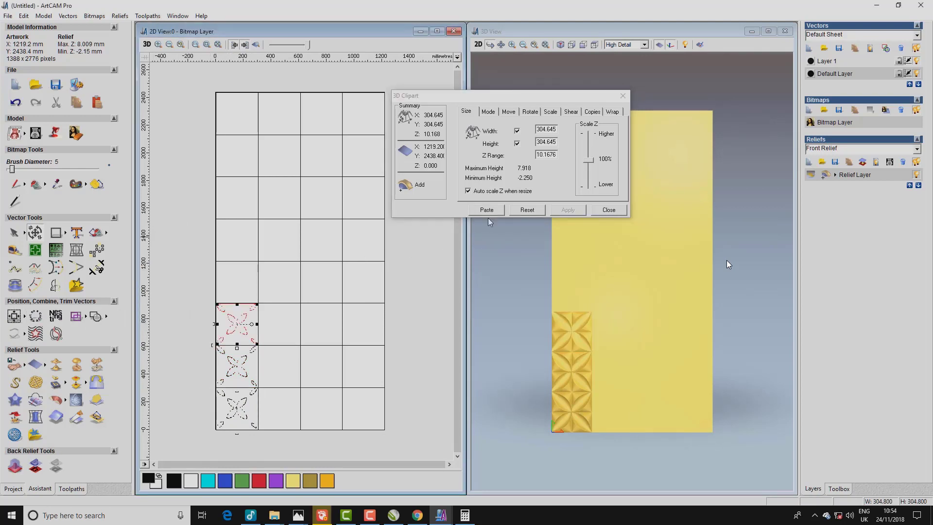
# Centre the 3D clipart in the fourth square from the bottom of the grid's first column, then second column, pasting it in each.
pyautogui.keyDown('shift'); pyautogui.click(218, 288); pyautogui.keyUp('shift')
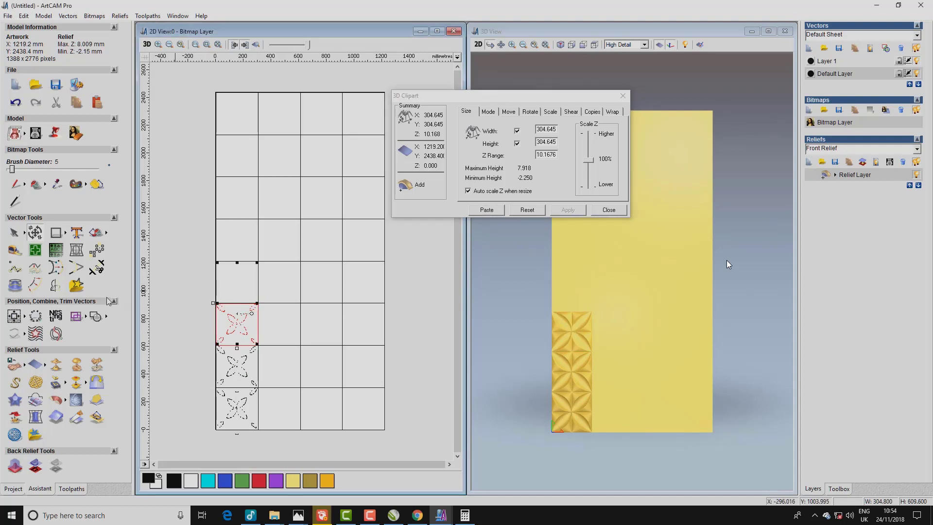
pyautogui.click(15, 317)
pyautogui.click(487, 210)
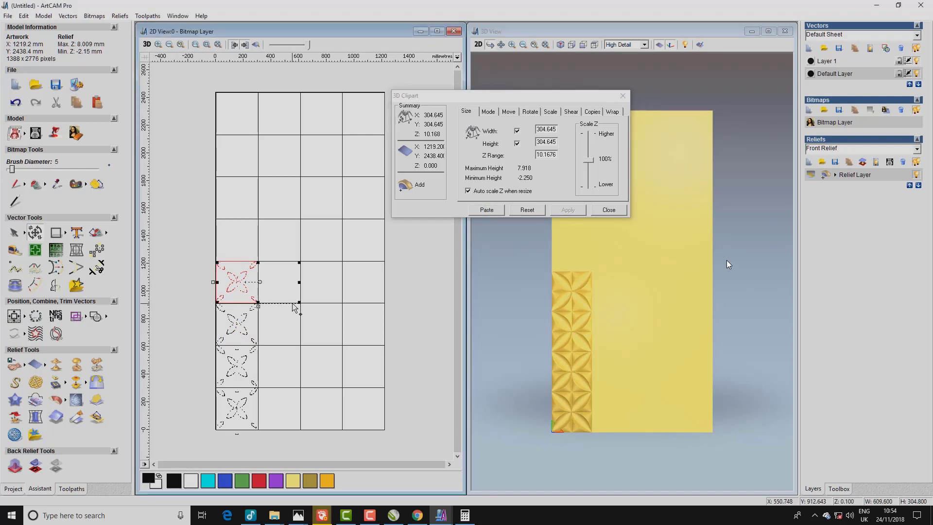
pyautogui.click(14, 316)
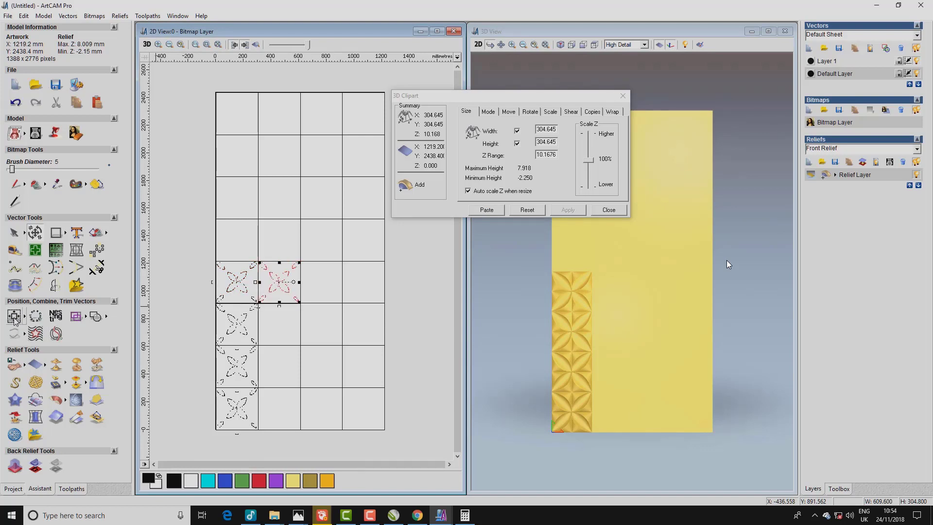
pyautogui.click(486, 210)
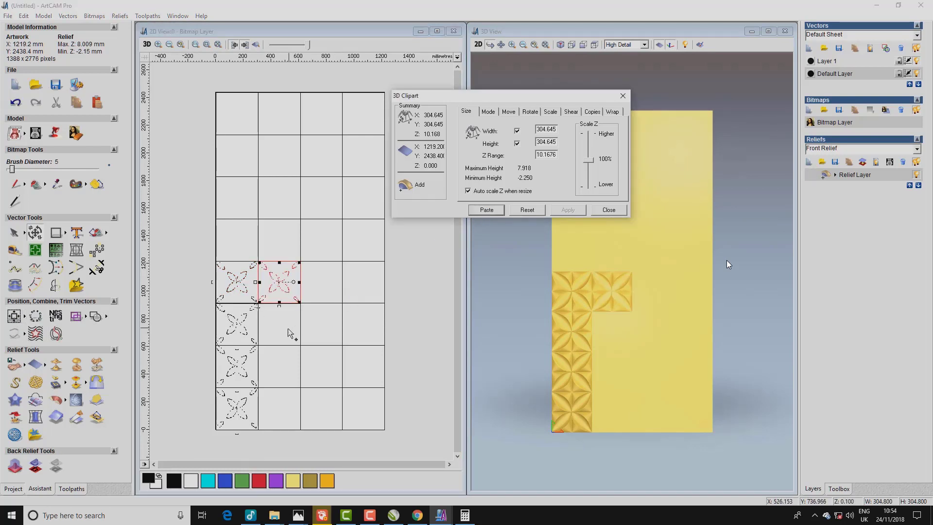
# Centre and paste the 3D clipart in the third and second squares from the bottom of the grid's second column.
pyautogui.moveTo(279, 306); pyautogui.dragTo(276, 350)
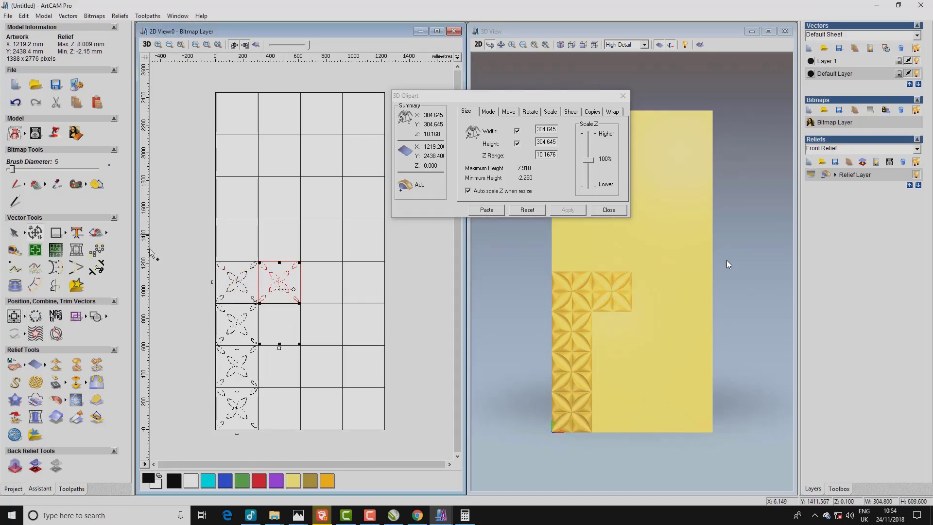
pyautogui.click(14, 316)
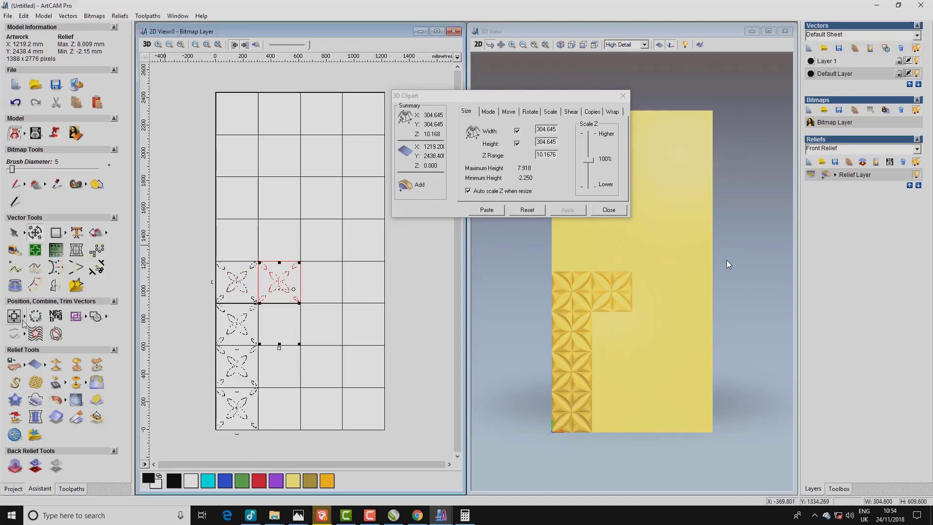
pyautogui.click(492, 213)
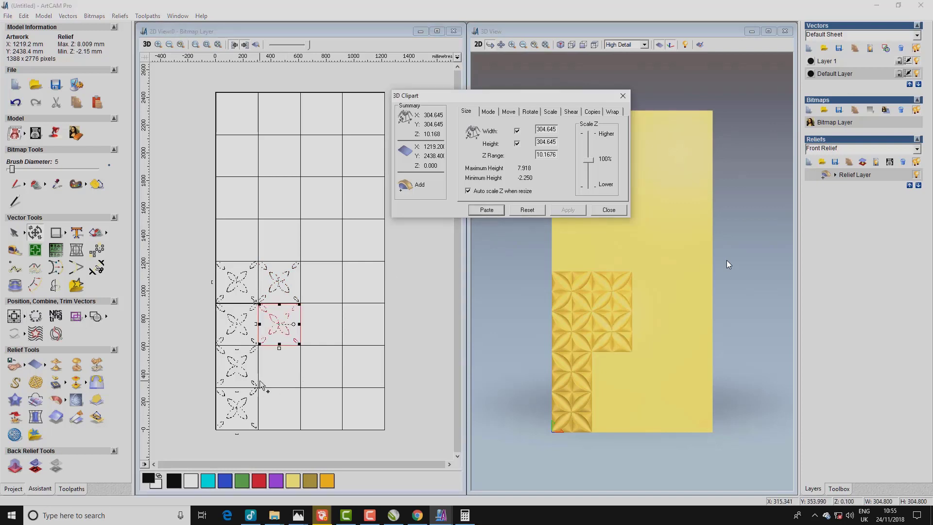
pyautogui.keyDown('shift'); pyautogui.click(241, 373); pyautogui.keyUp('shift')
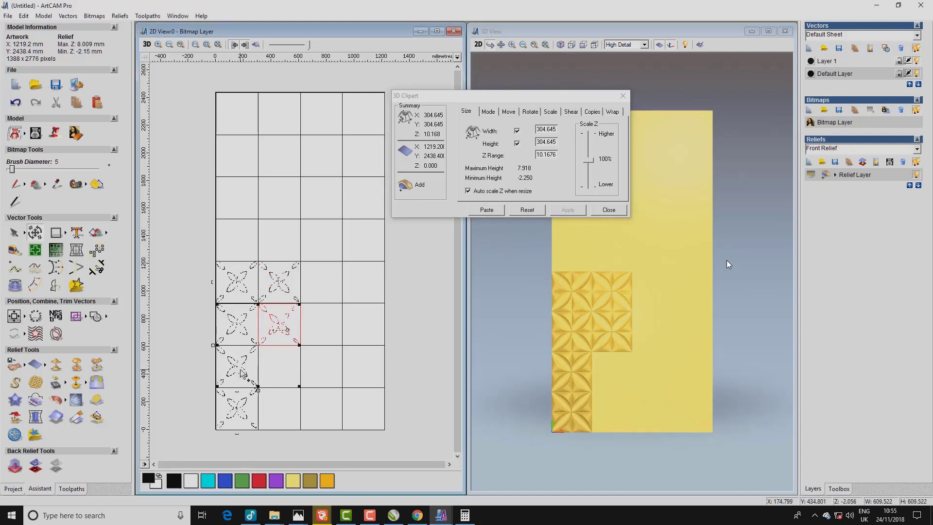
pyautogui.click(281, 329)
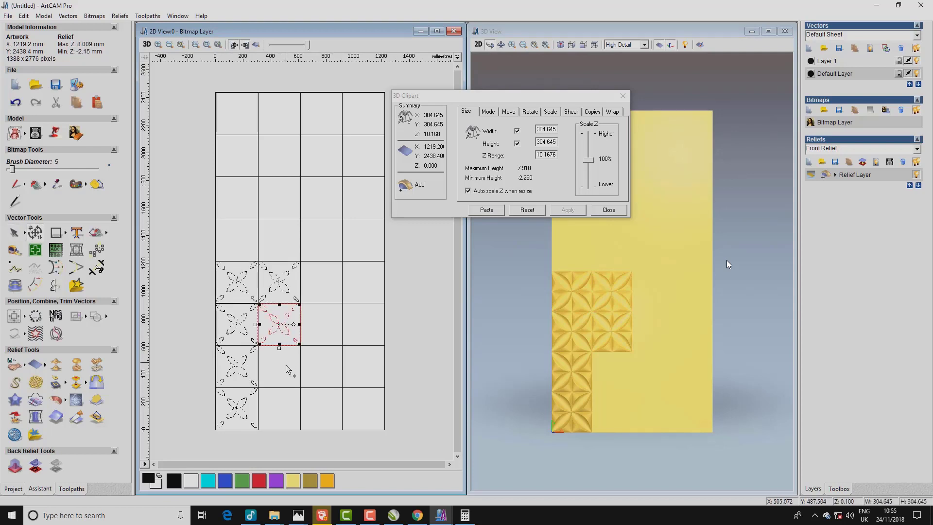
pyautogui.keyDown('shift'); pyautogui.click(281, 388); pyautogui.keyUp('shift')
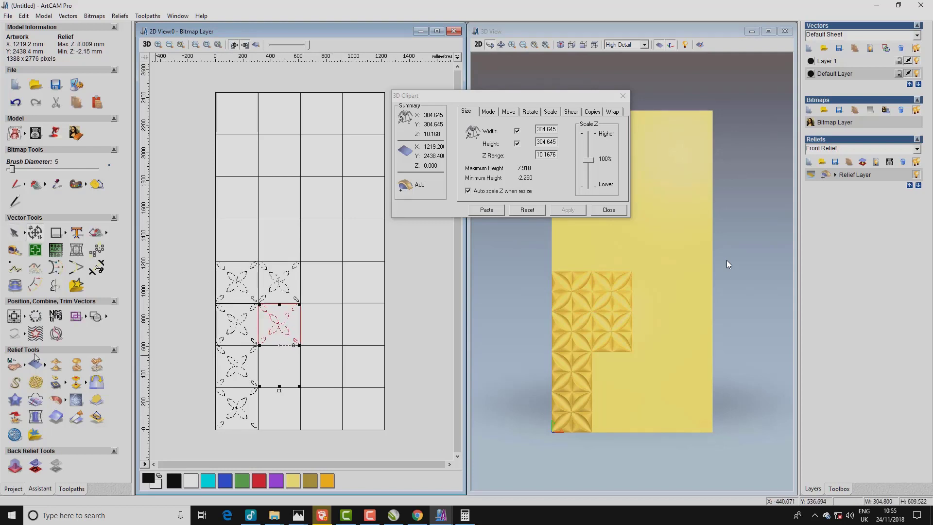
pyautogui.click(487, 210)
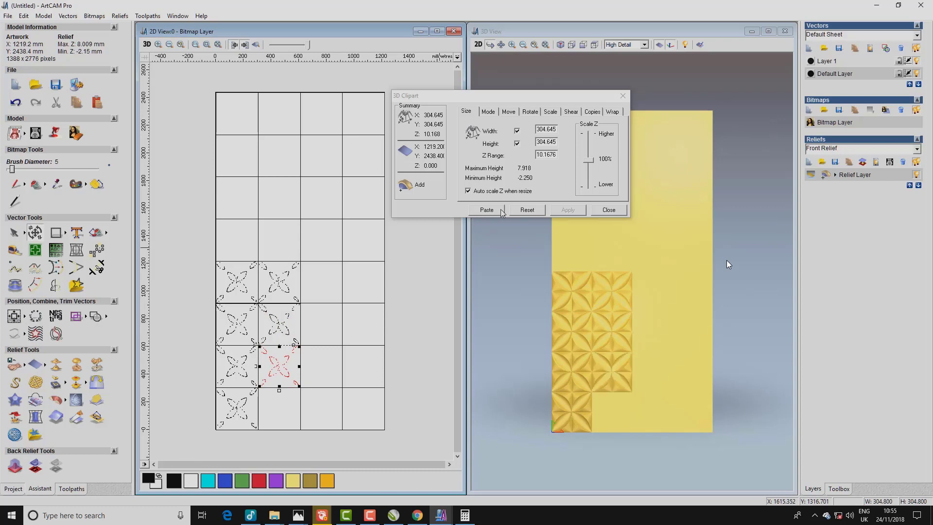
# Centre and paste the 3D clipart in the bottom squares of the grid's second and third columns.
pyautogui.keyDown('shift'); pyautogui.click(279, 436); pyautogui.keyUp('shift')
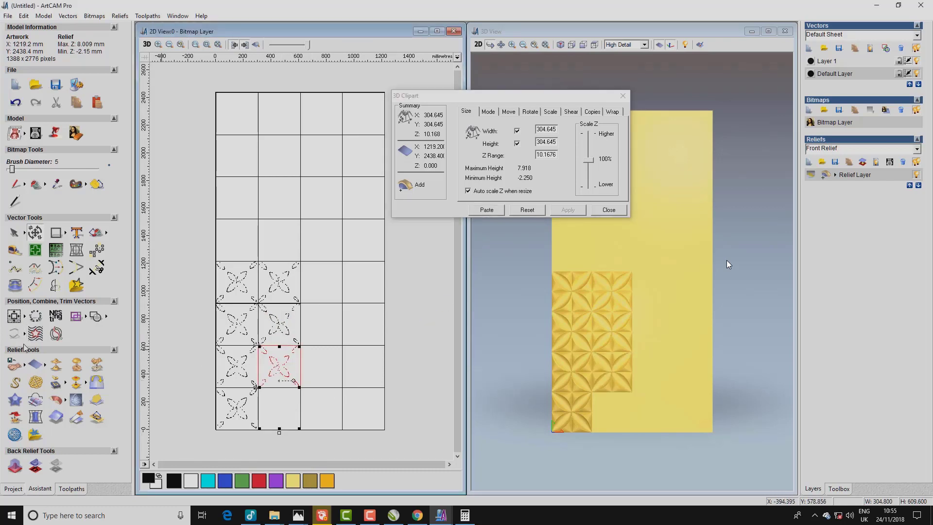
pyautogui.click(14, 316)
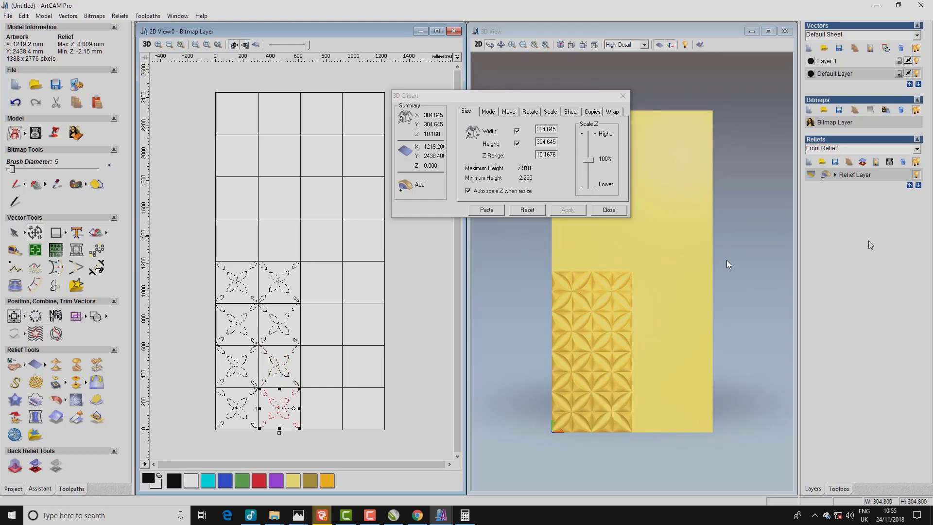
pyautogui.click(502, 212)
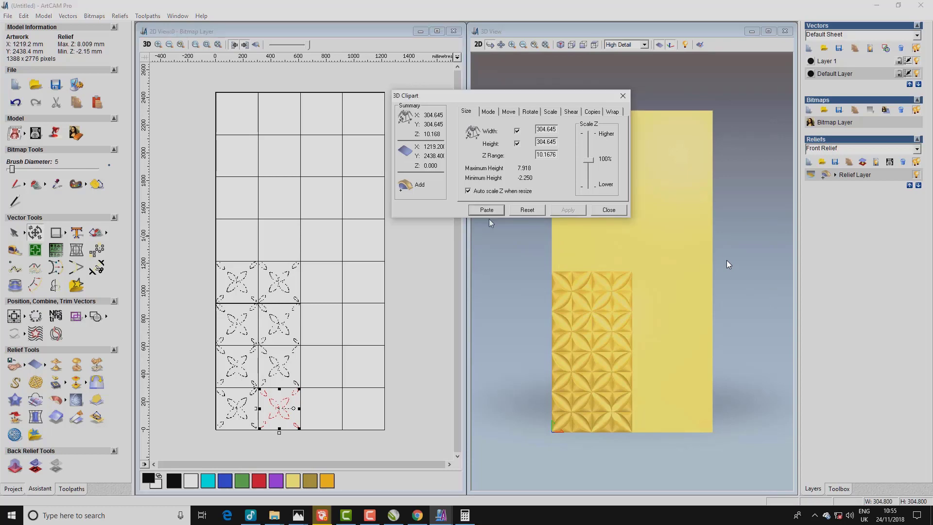
pyautogui.keyDown('shift'); pyautogui.click(332, 430); pyautogui.keyUp('shift')
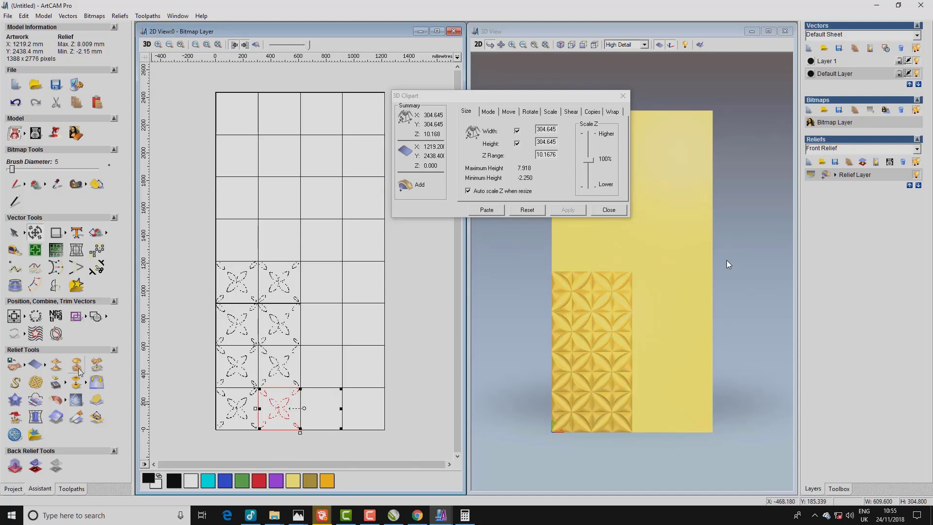
pyautogui.click(14, 317)
pyautogui.click(501, 211)
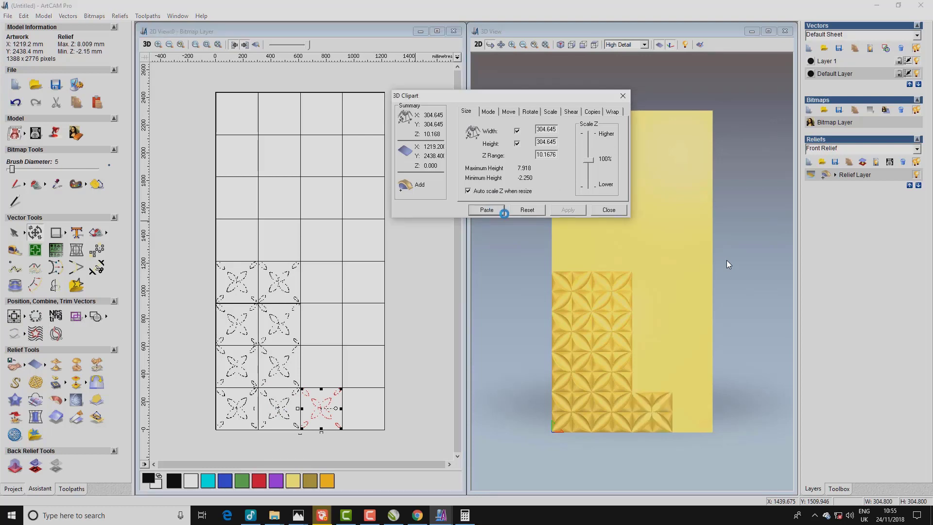
# Centre the 3D clipart in the bottom square of the grid's fourth column and paste it.
pyautogui.keyDown('shift'); pyautogui.click(365, 430); pyautogui.keyUp('shift')
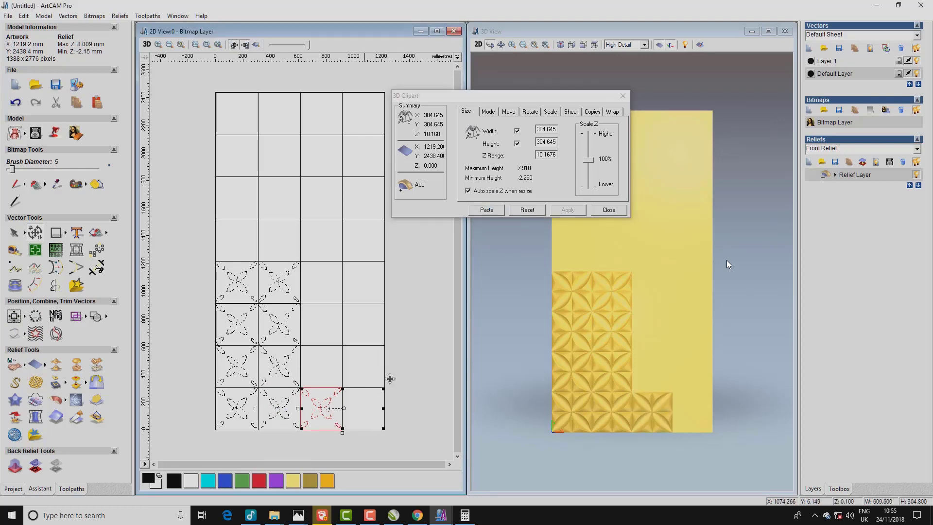
pyautogui.click(14, 317)
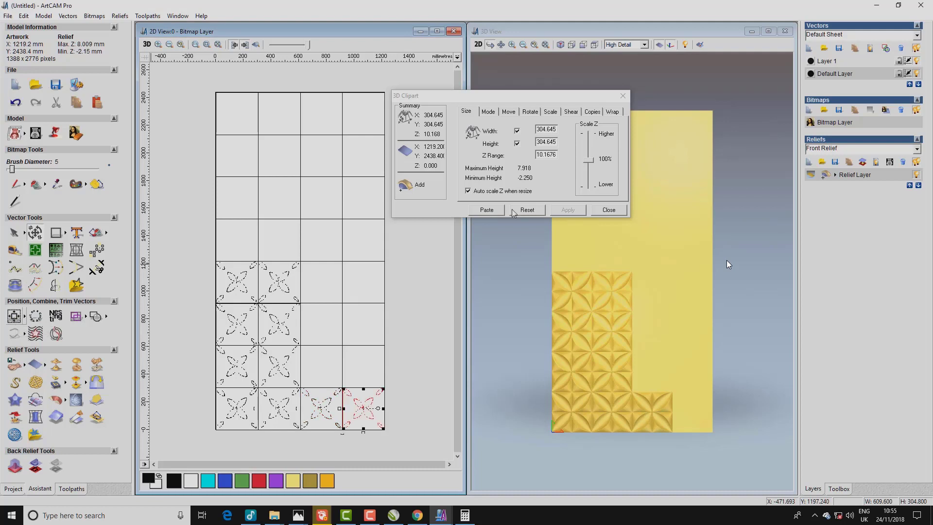
pyautogui.click(488, 211)
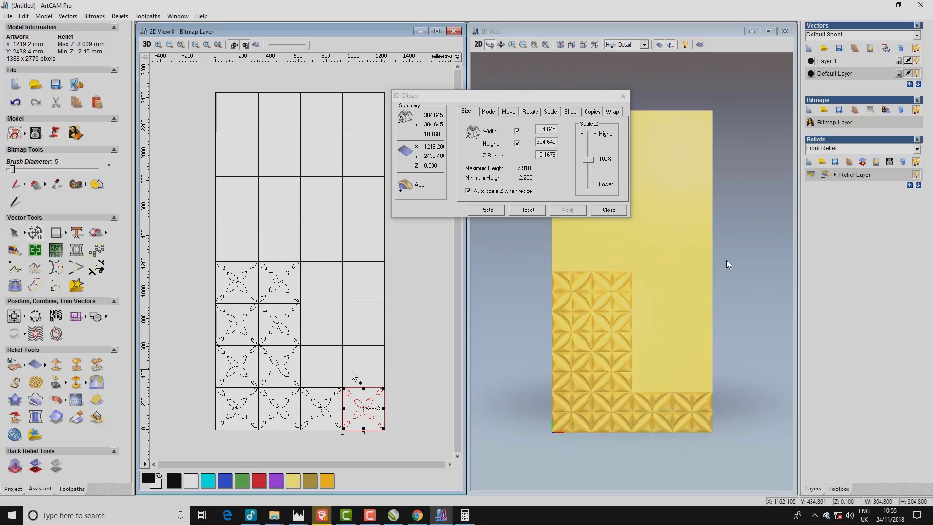
# Centre the 3D clipart in the second square from the bottom of the grid's fourth column and paste it.
pyautogui.keyDown('shift'); pyautogui.click(306, 387); pyautogui.keyUp('shift')
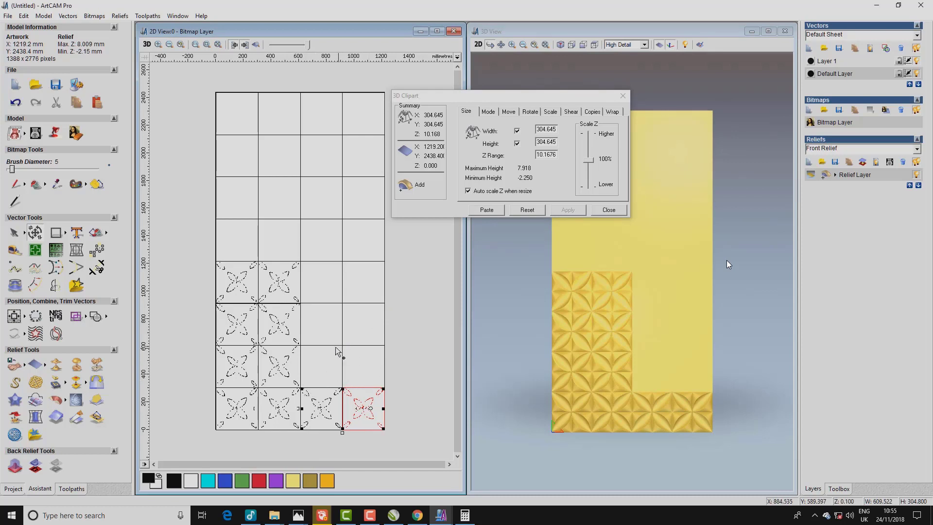
pyautogui.click(352, 380)
pyautogui.click(361, 400)
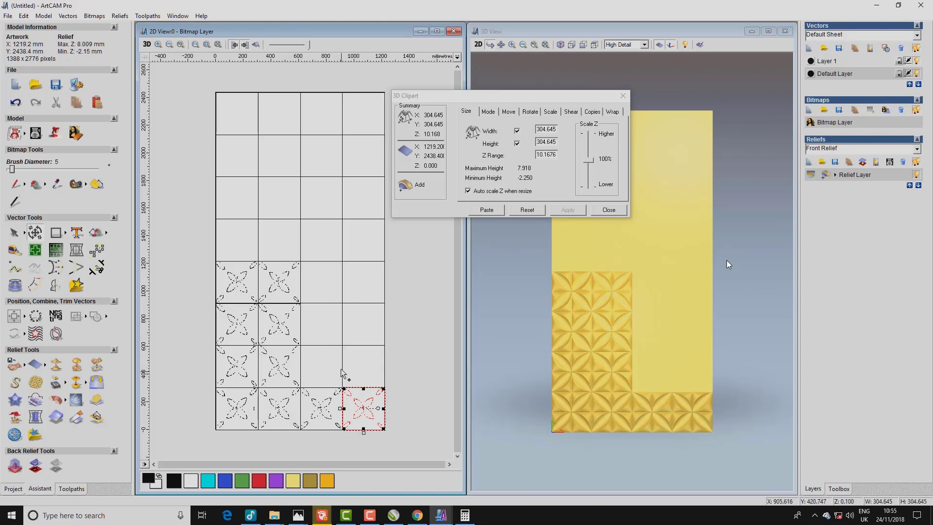
pyautogui.keyDown('shift'); pyautogui.click(341, 348); pyautogui.keyUp('shift')
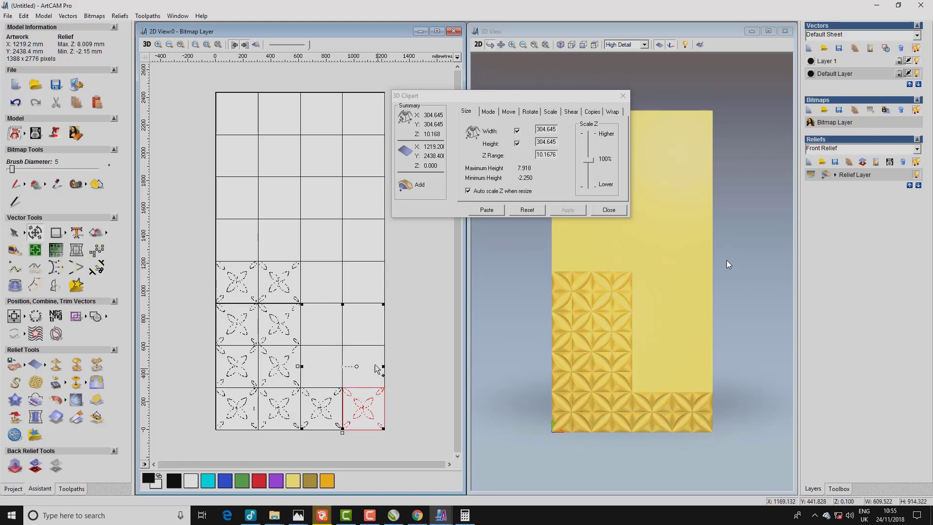
pyautogui.click(396, 359)
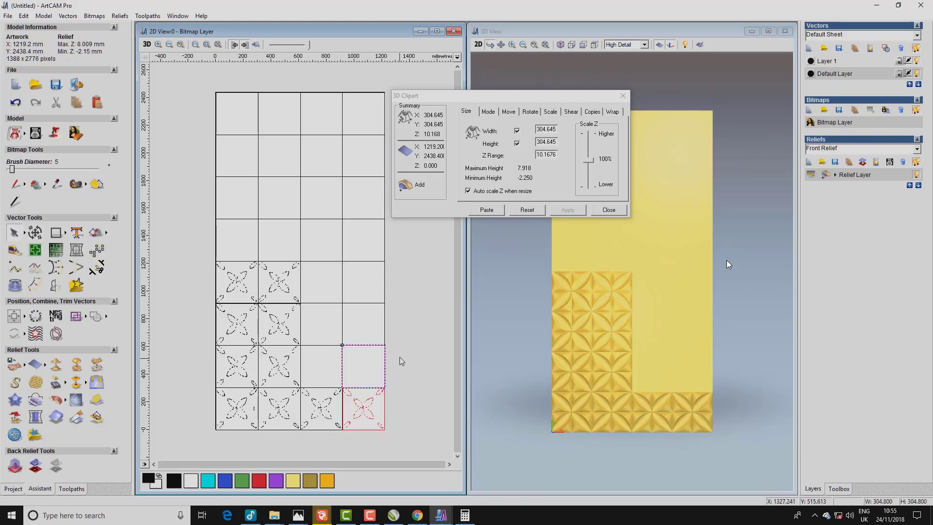
pyautogui.moveTo(368, 418); pyautogui.dragTo(362, 374)
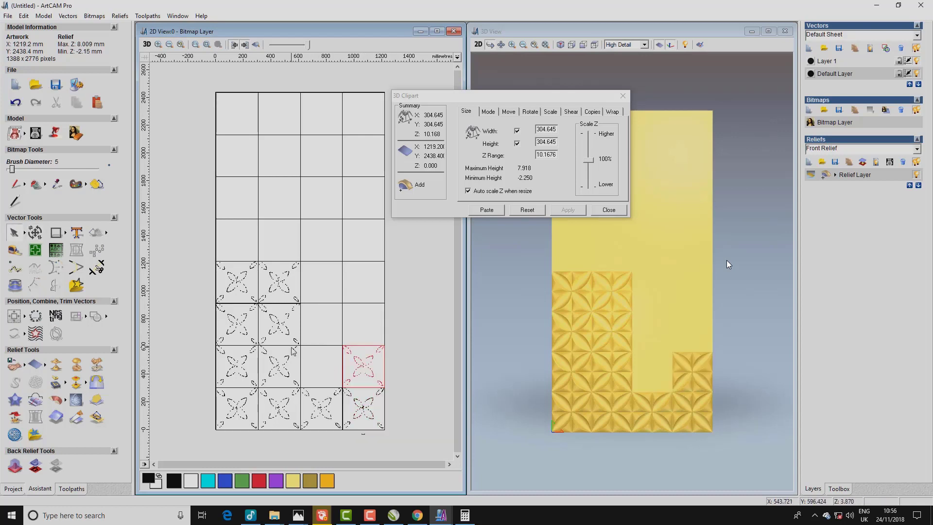
# Centre the 3D clipart in the second square from the bottom of the grid's third column and paste it.
pyautogui.click(384, 372)
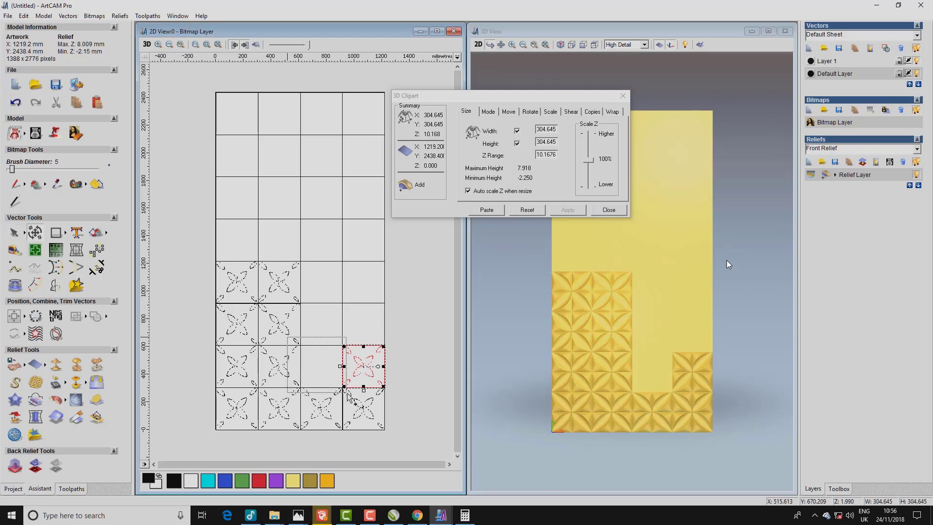
pyautogui.moveTo(340, 366); pyautogui.dragTo(298, 366)
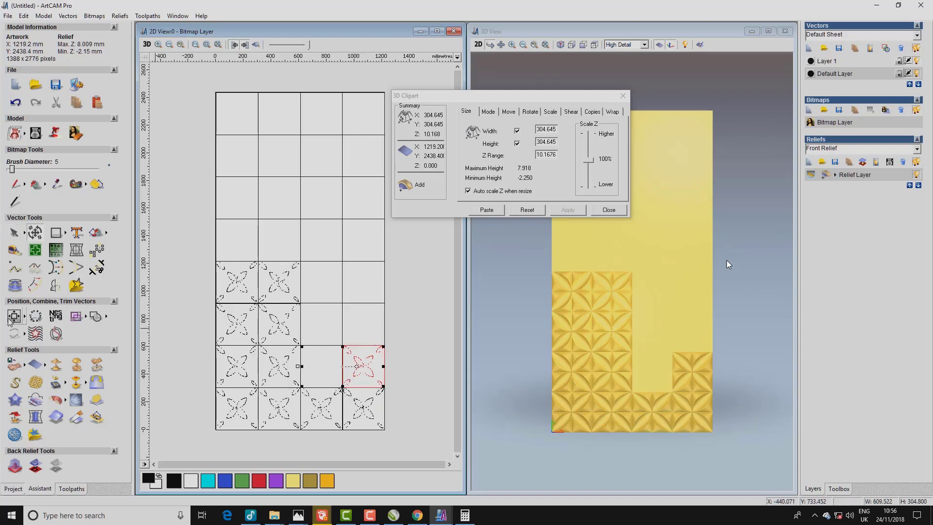
pyautogui.click(502, 210)
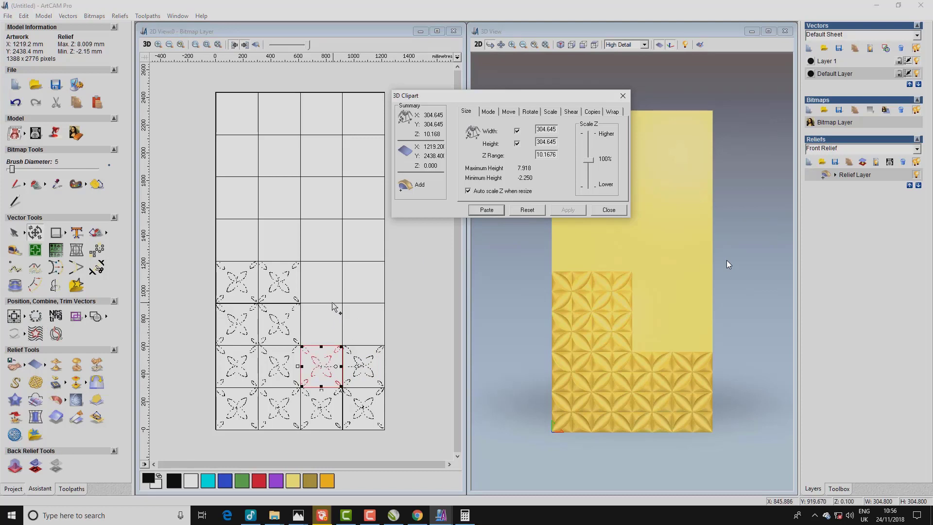
# Centre the 3D clipart in the third square from the bottom of the grid's third column and paste it.
pyautogui.click(351, 328)
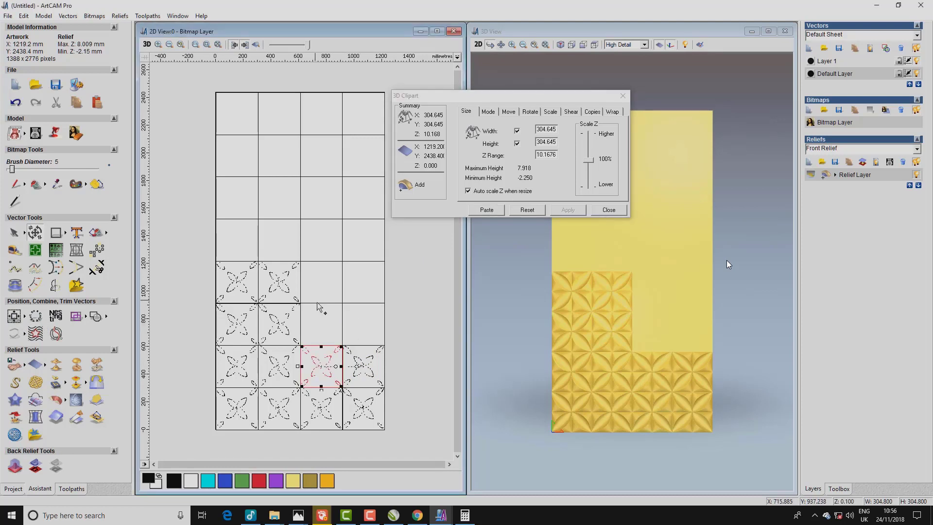
pyautogui.click(287, 381)
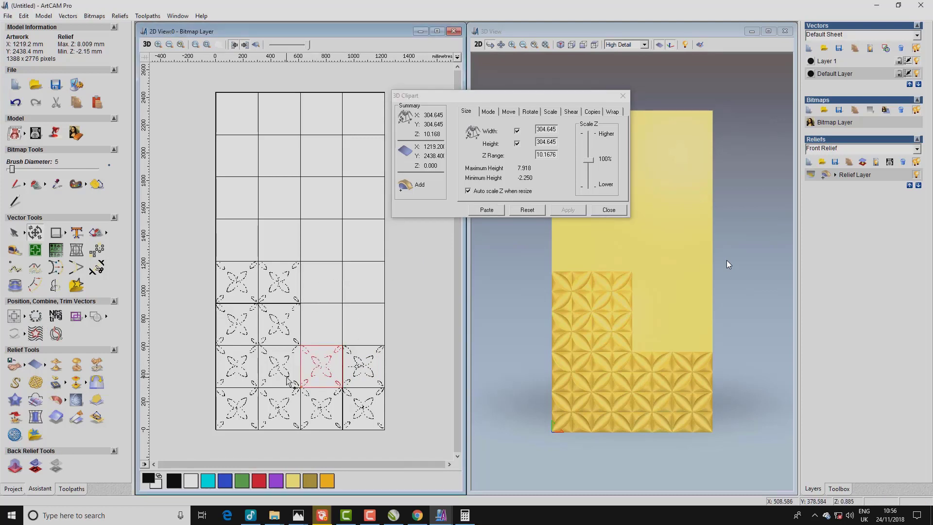
pyautogui.click(316, 364)
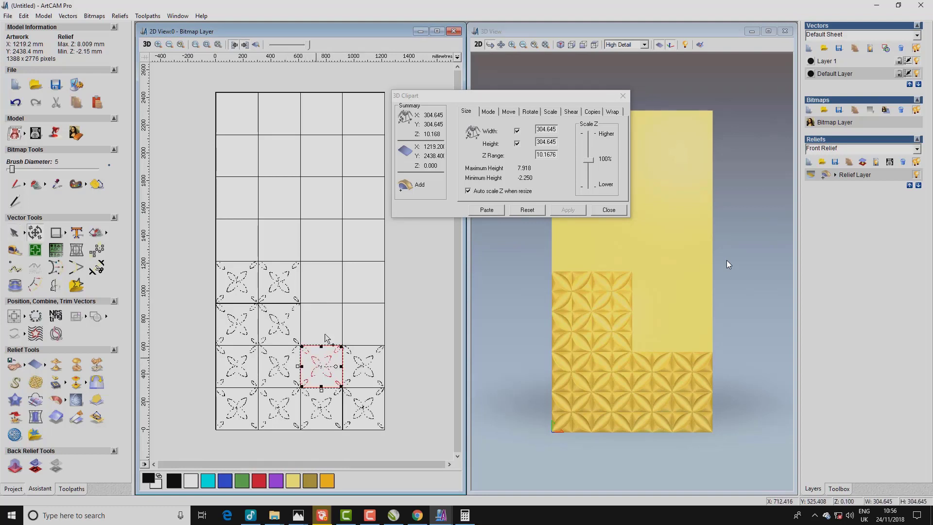
pyautogui.keyDown('ctrl'); pyautogui.click(300, 307); pyautogui.keyUp('ctrl')
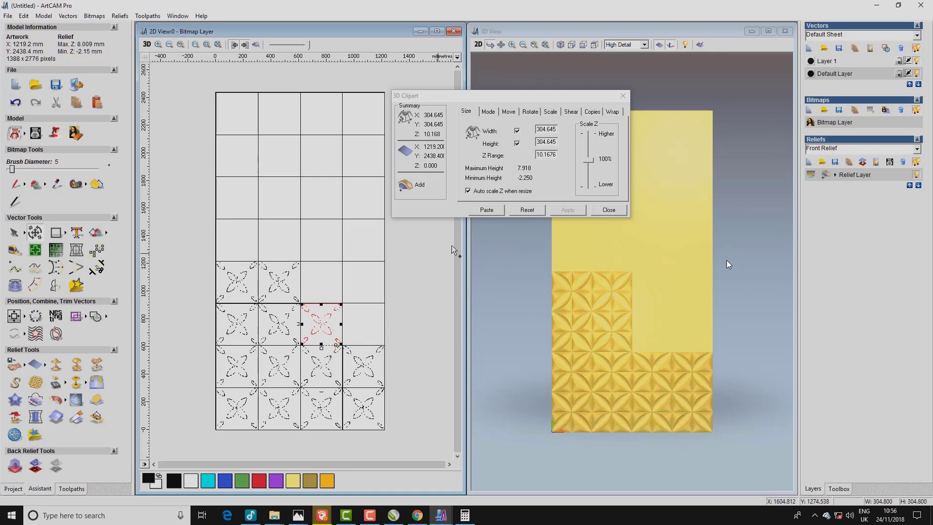
pyautogui.click(487, 210)
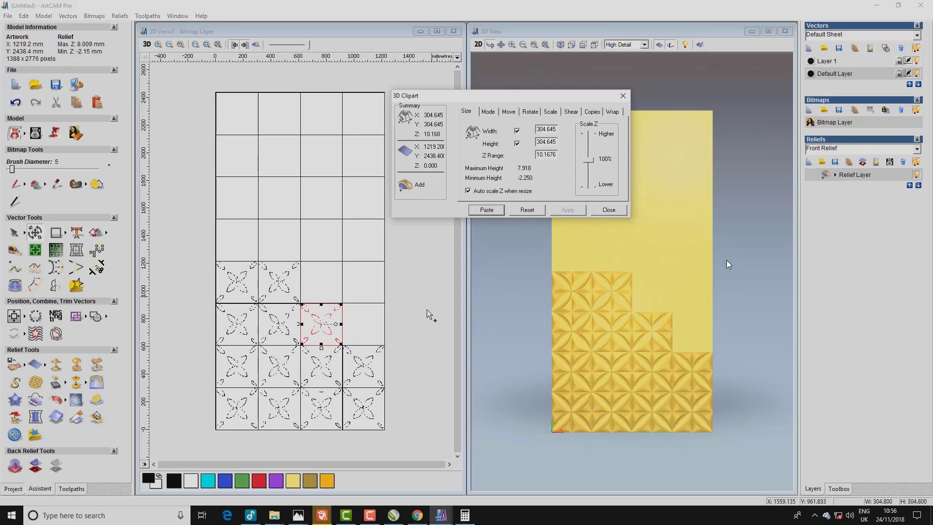
# Centre the 3D clipart in the third square from the bottom of the grid's fourth column and paste it.
pyautogui.keyDown('ctrl'); pyautogui.click(342, 311); pyautogui.keyUp('ctrl')
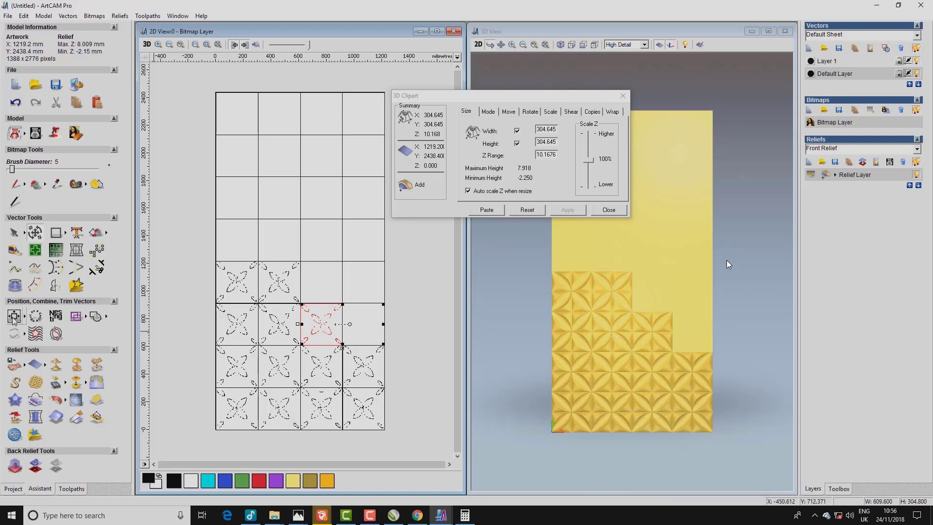
pyautogui.click(490, 211)
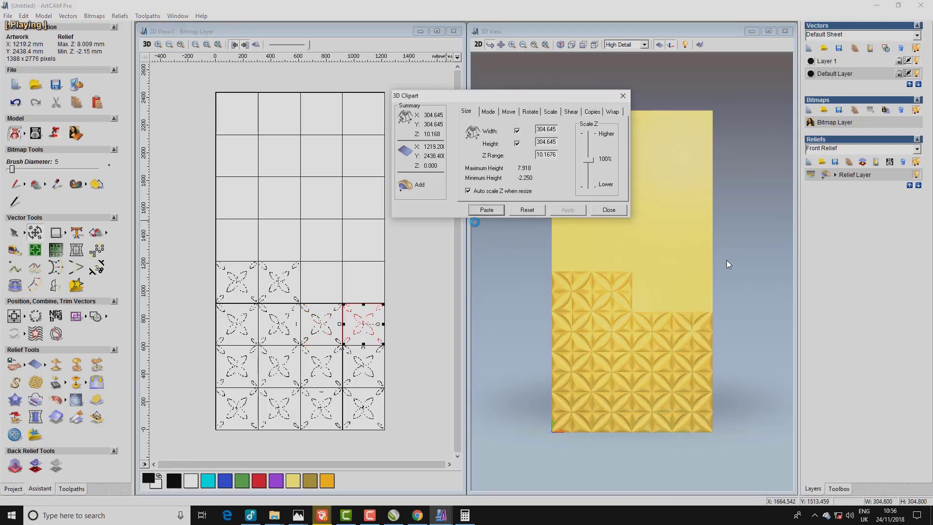
pyautogui.hotkey('ctrl', 'v')
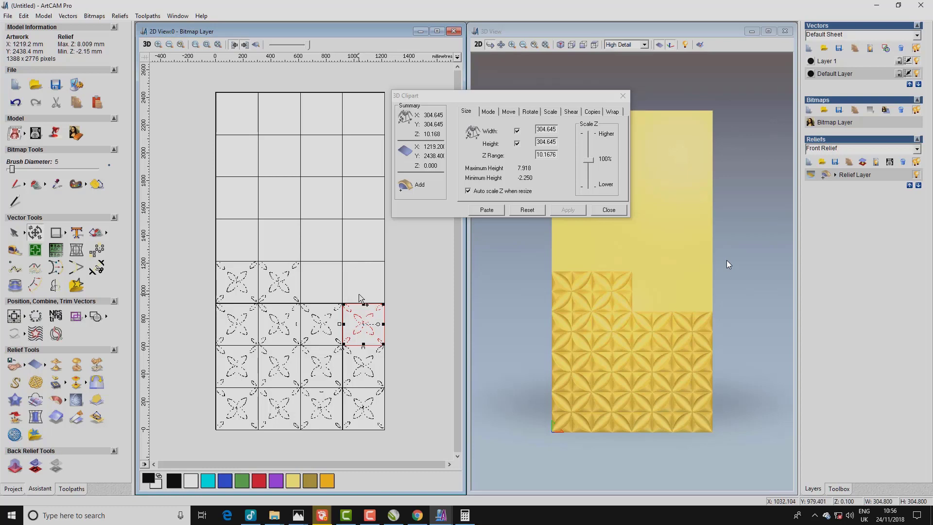
# Centre the 3D clipart in the fourth square from the bottom of the grid's fourth column and paste it.
pyautogui.click(346, 282)
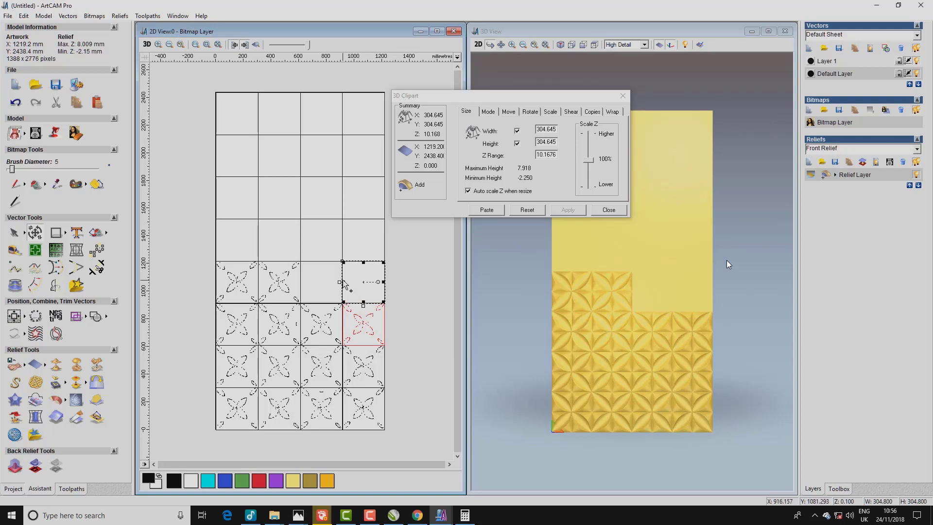
pyautogui.click(352, 333)
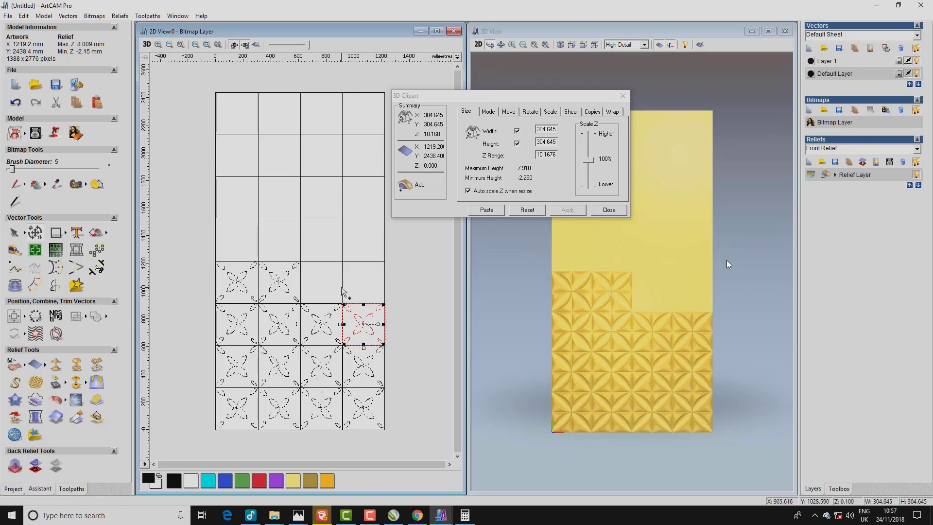
pyautogui.keyDown('shift'); pyautogui.click(343, 292); pyautogui.keyUp('shift')
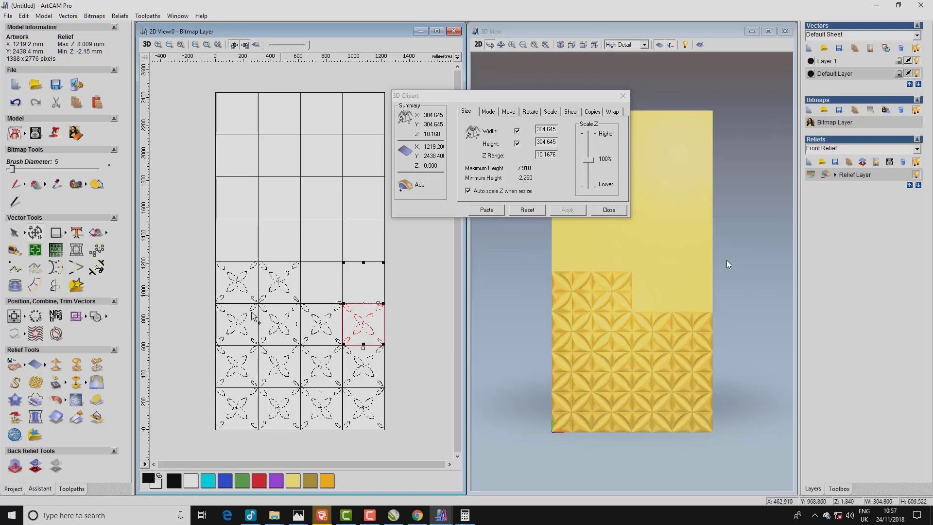
pyautogui.click(14, 316)
pyautogui.click(487, 210)
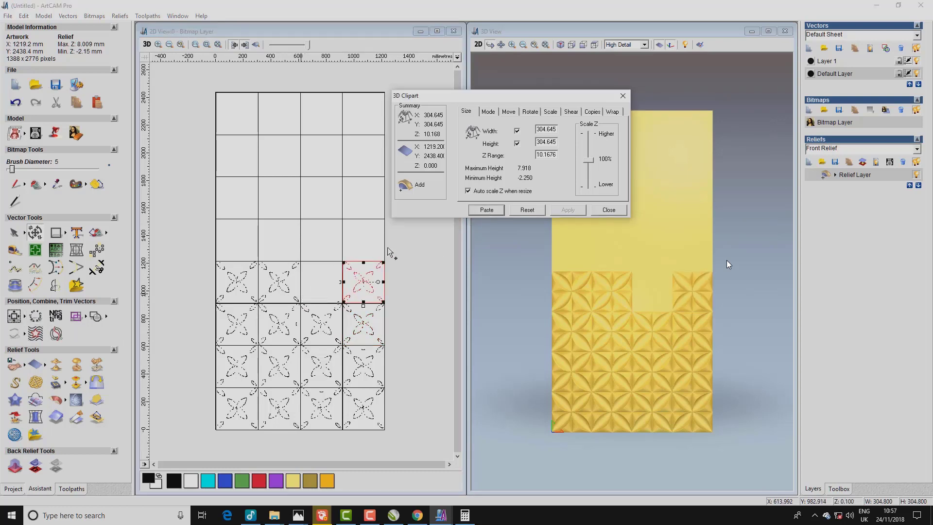
# Try to paste the 3D clipart into the fourth square from the bottom of the grid's third column, and undo the paste.
pyautogui.click(289, 262)
pyautogui.keyDown('shift'); pyautogui.click(349, 309); pyautogui.keyUp('shift')
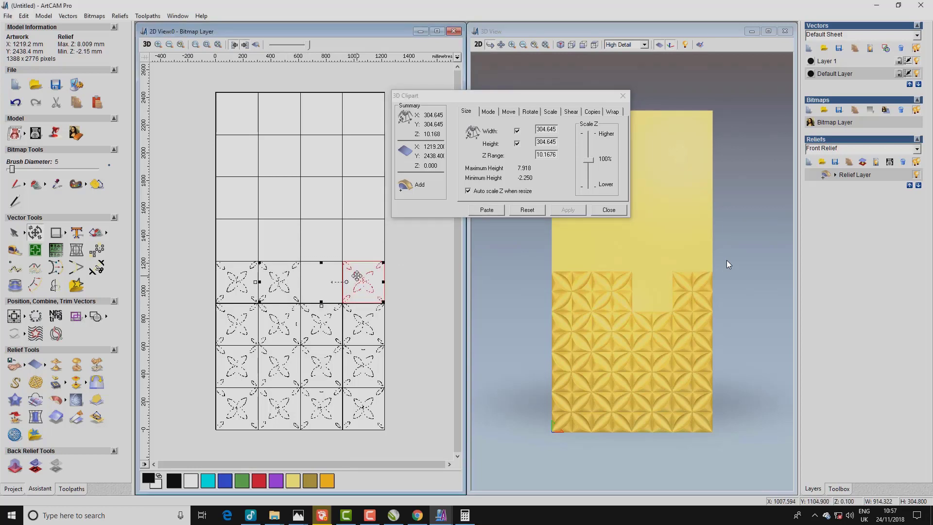
pyautogui.click(365, 290)
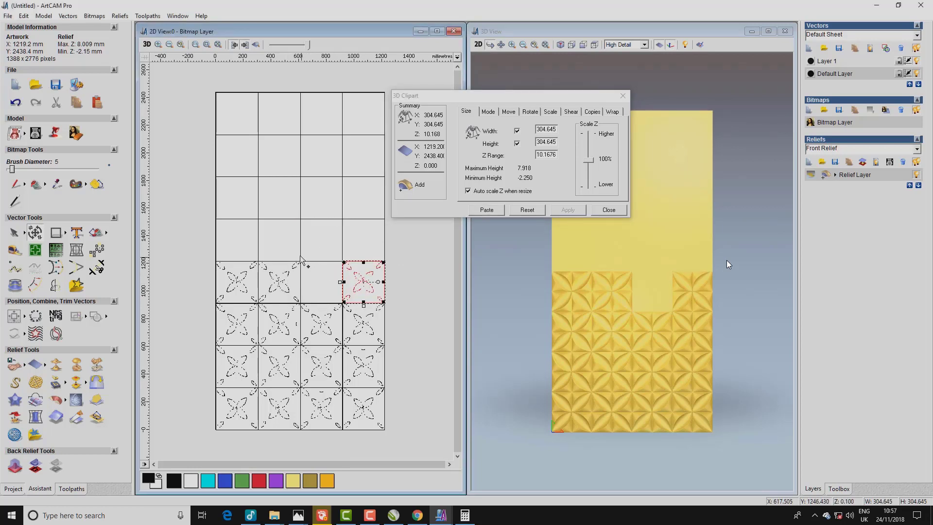
pyautogui.moveTo(295, 254); pyautogui.dragTo(321, 306)
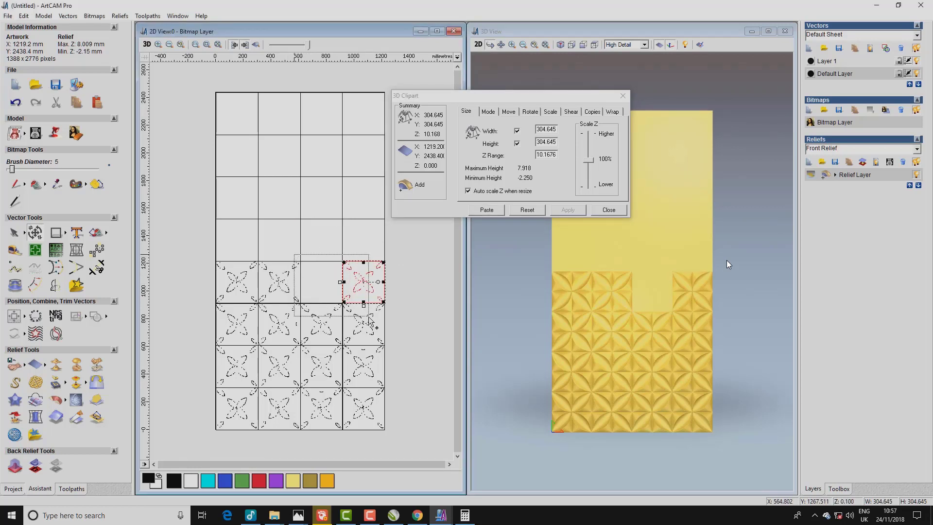
pyautogui.click(487, 211)
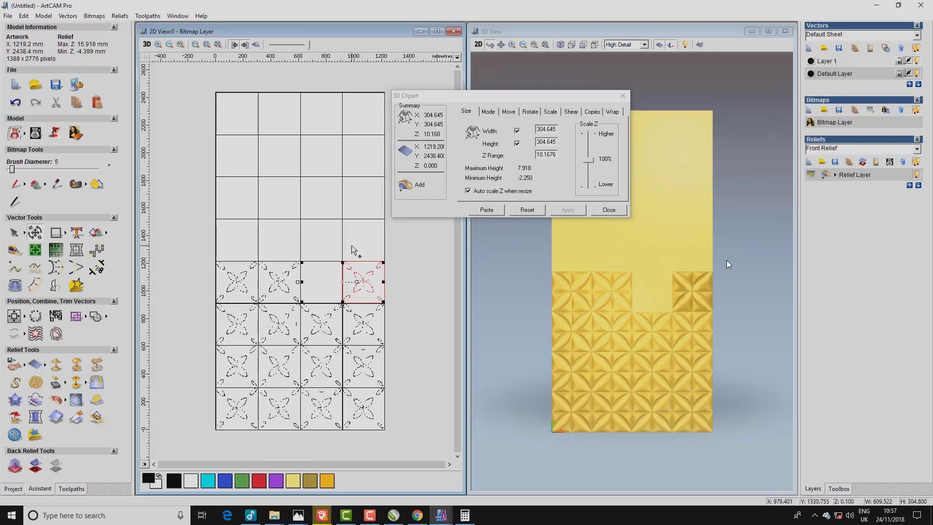
pyautogui.hotkey('ctrl', 'z')
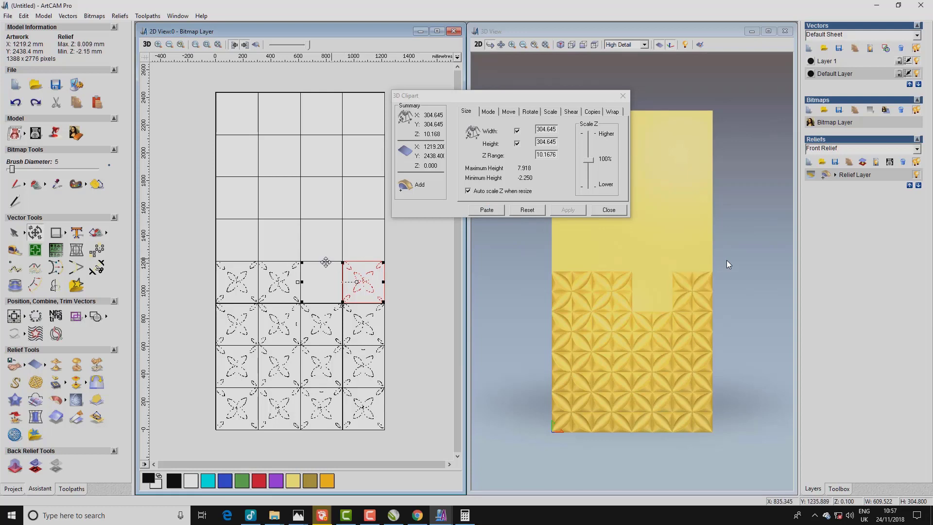
# Centre the 3D clipart in the fourth square from the bottom of the grid's third column, paste it and finish the clipart placement.
pyautogui.click(325, 268)
pyautogui.moveTo(299, 217); pyautogui.dragTo(385, 303)
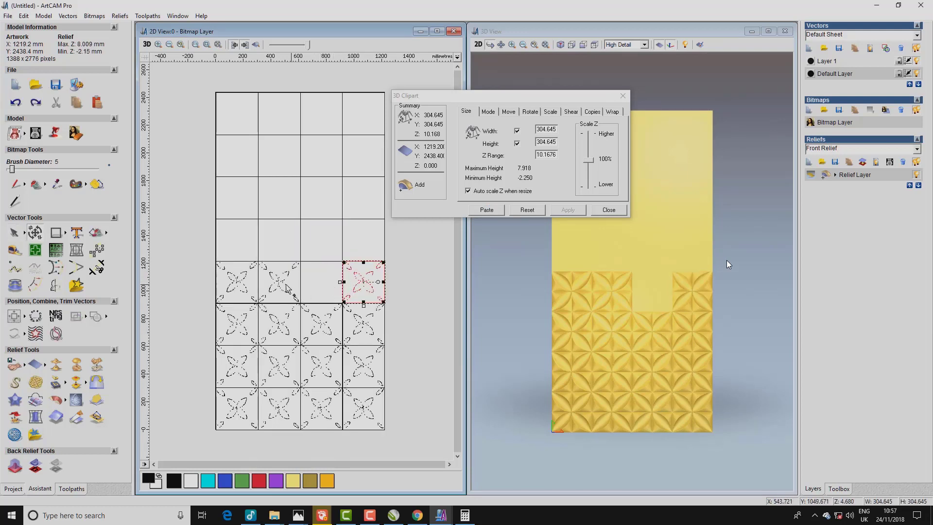
pyautogui.moveTo(292, 256); pyautogui.dragTo(346, 313)
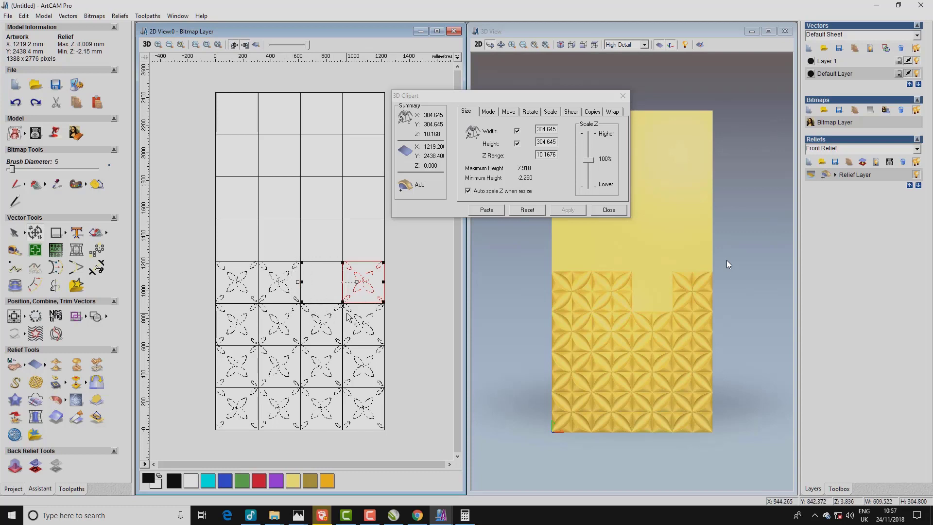
pyautogui.click(14, 316)
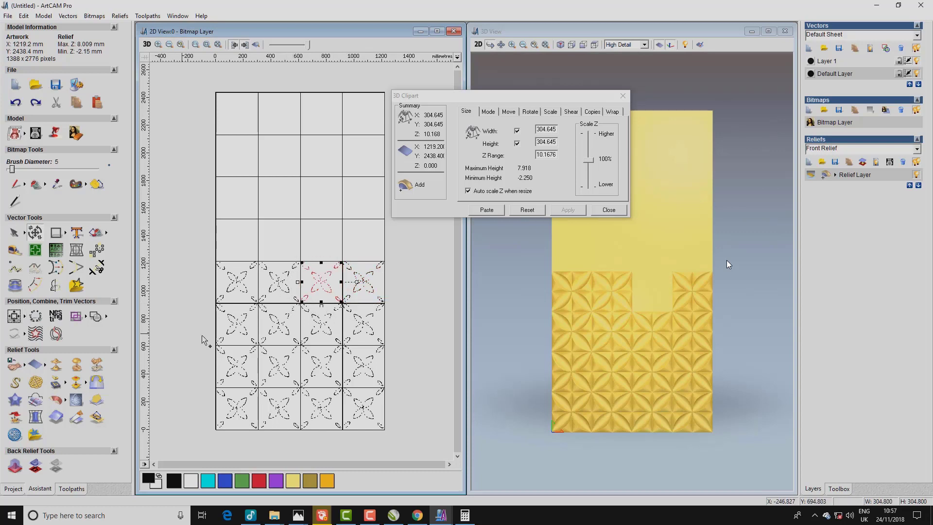
pyautogui.click(487, 210)
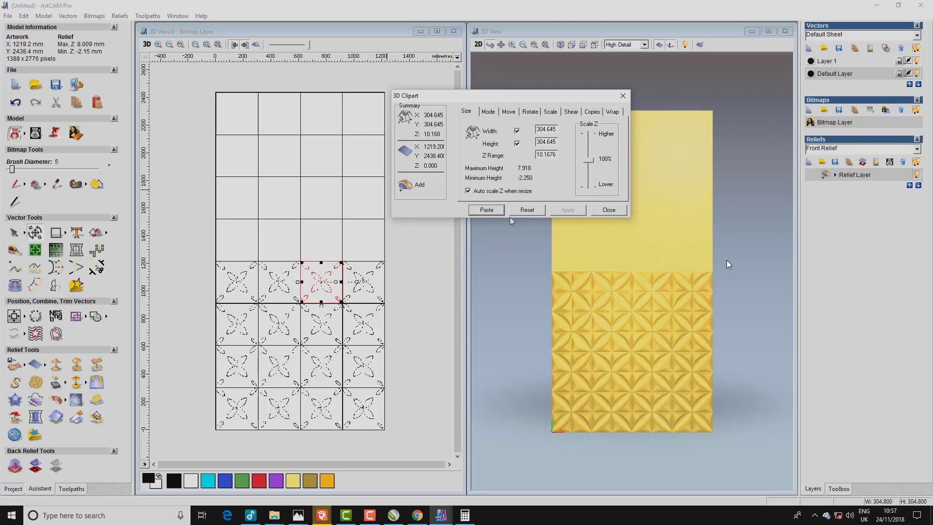
pyautogui.click(608, 211)
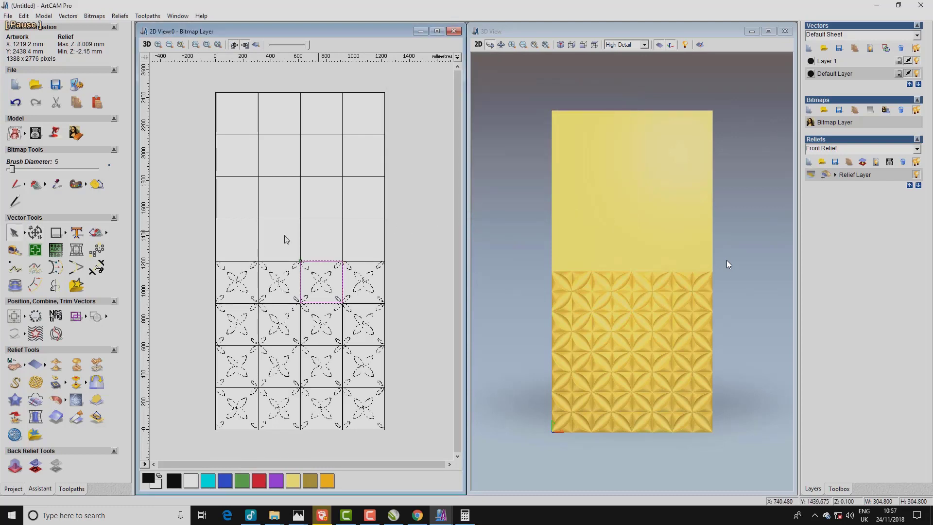
# Mirror merge the relief with the Bottom over top option to fill the panel's plain upper half.
pyautogui.click(177, 255)
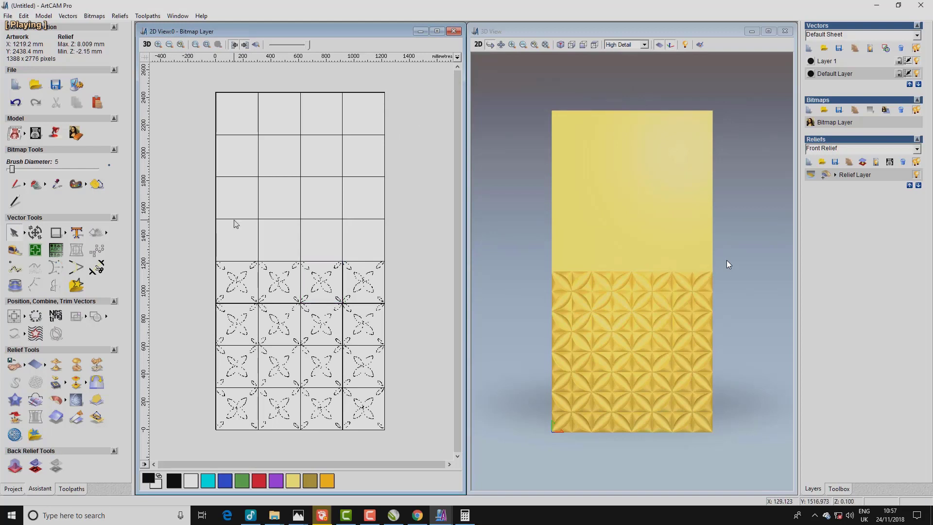
pyautogui.click(95, 387)
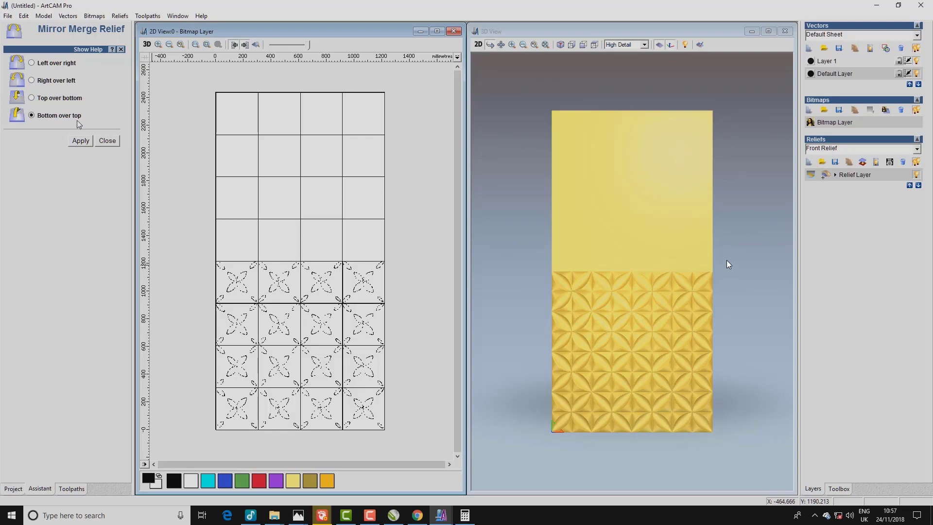
pyautogui.click(80, 145)
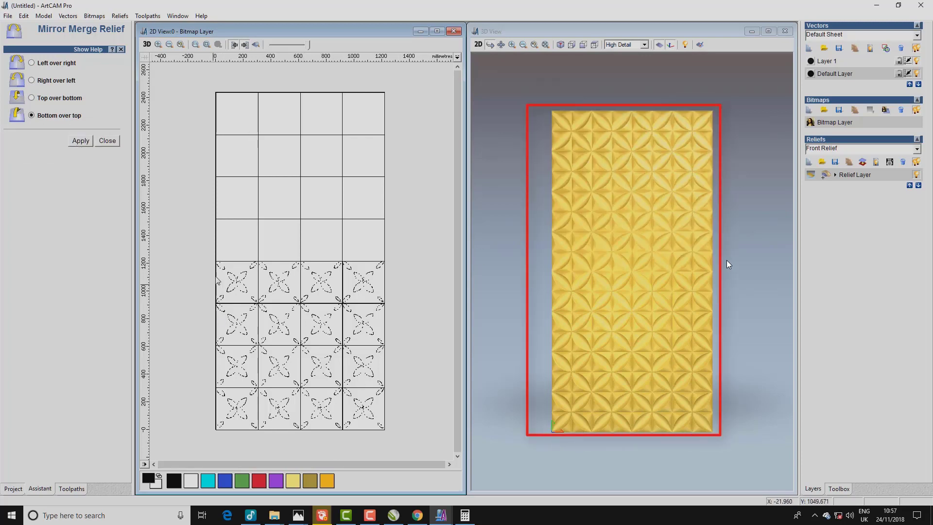
pyautogui.click(104, 143)
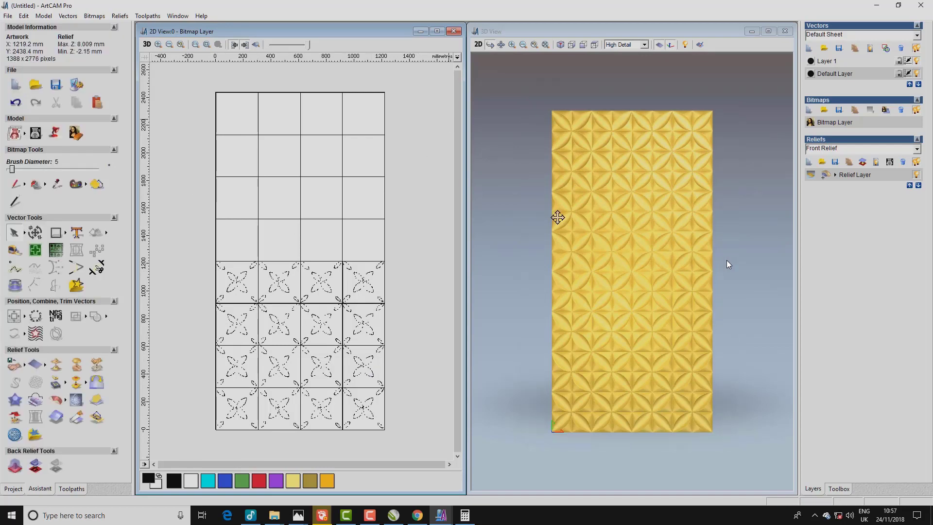
# Maximise the 3D view and examine the tiled relief up close and as a whole panel.
pyautogui.click(768, 31)
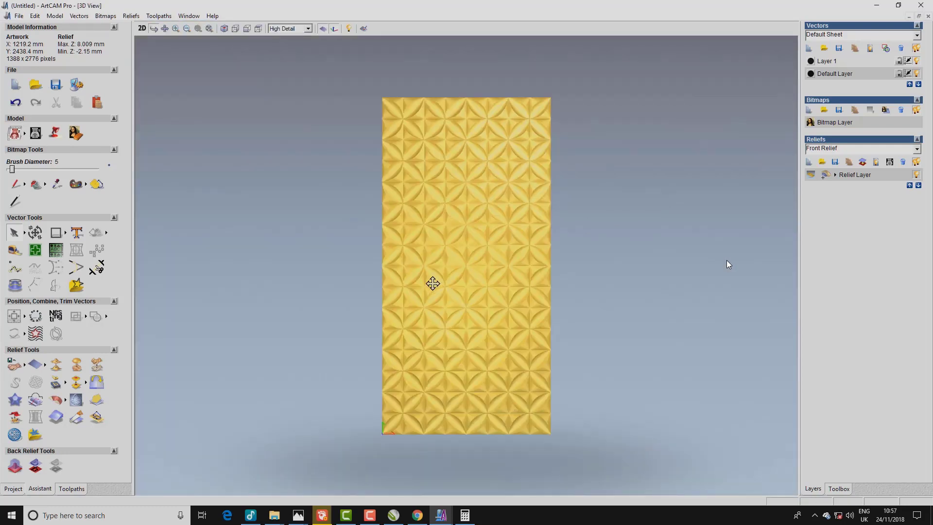
pyautogui.scroll(3, 447, 279)
pyautogui.scroll(2, 475, 371)
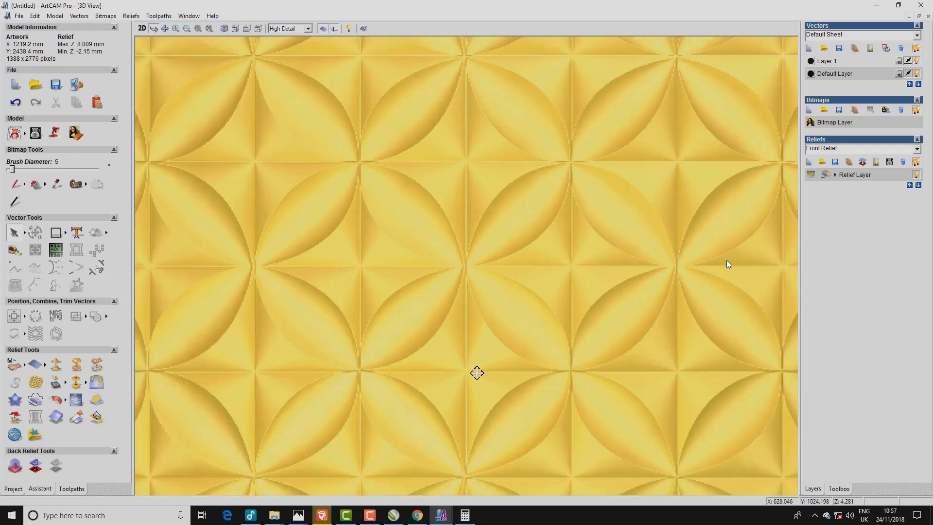
pyautogui.scroll(-6, 475, 371)
pyautogui.scroll(2, 486, 359)
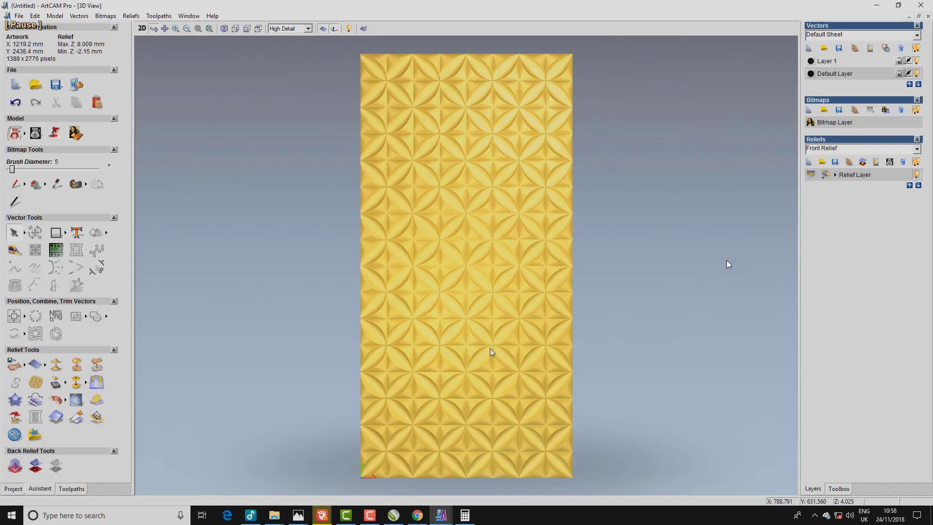